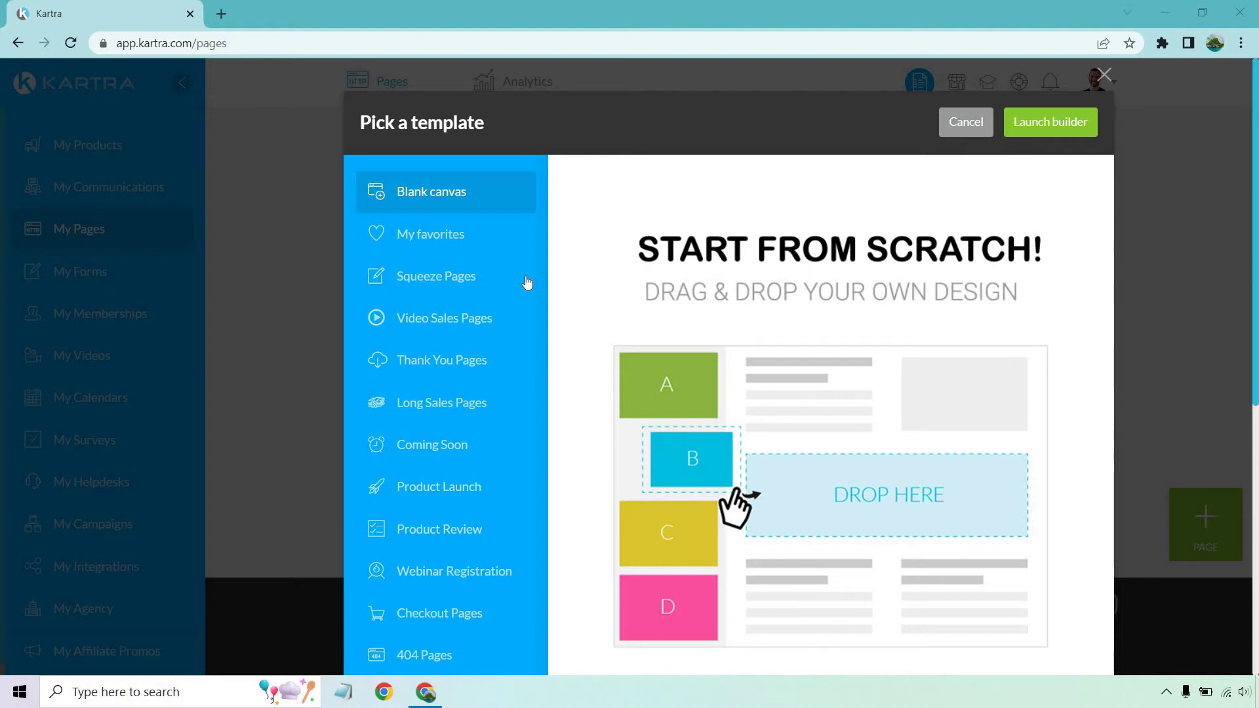
- Browse the Squeeze Pages templates in the template picker
{"action": "scroll", "coordinate": [626, 230], "scroll_direction": "down", "scroll_amount": 1}
{"action": "scroll", "coordinate": [626, 231], "scroll_direction": "down", "scroll_amount": 1}
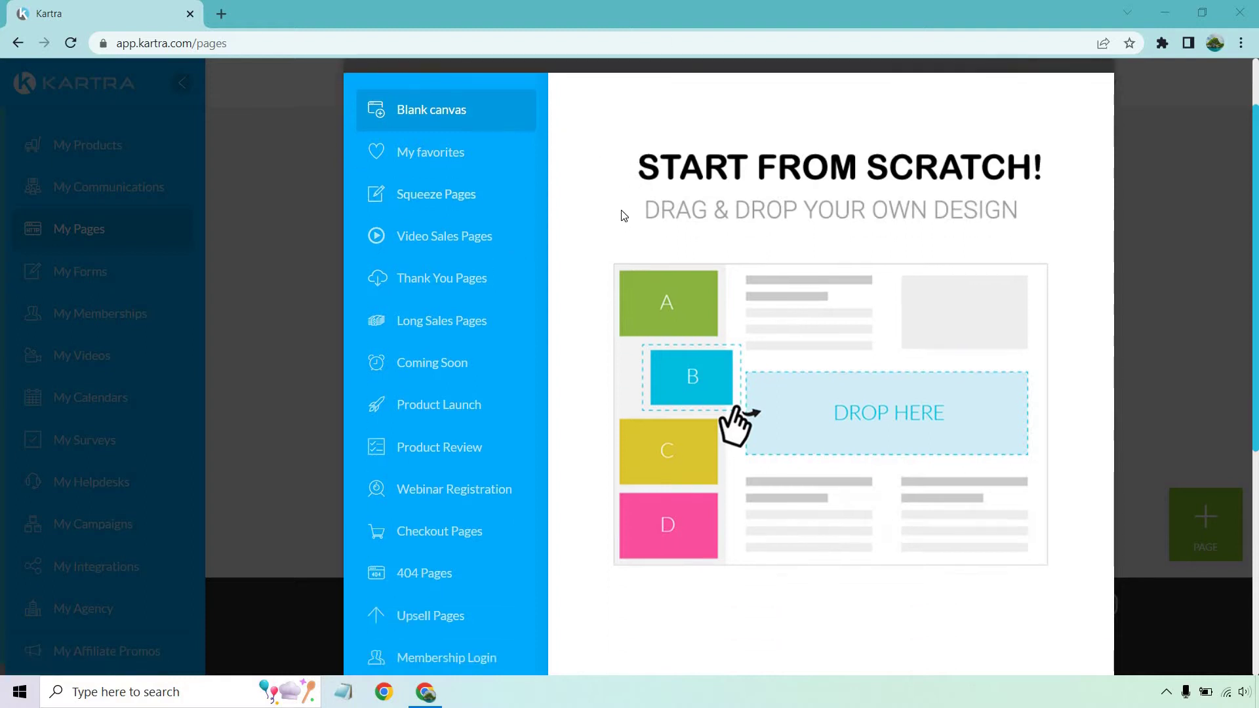
{"action": "left_click", "coordinate": [472, 196]}
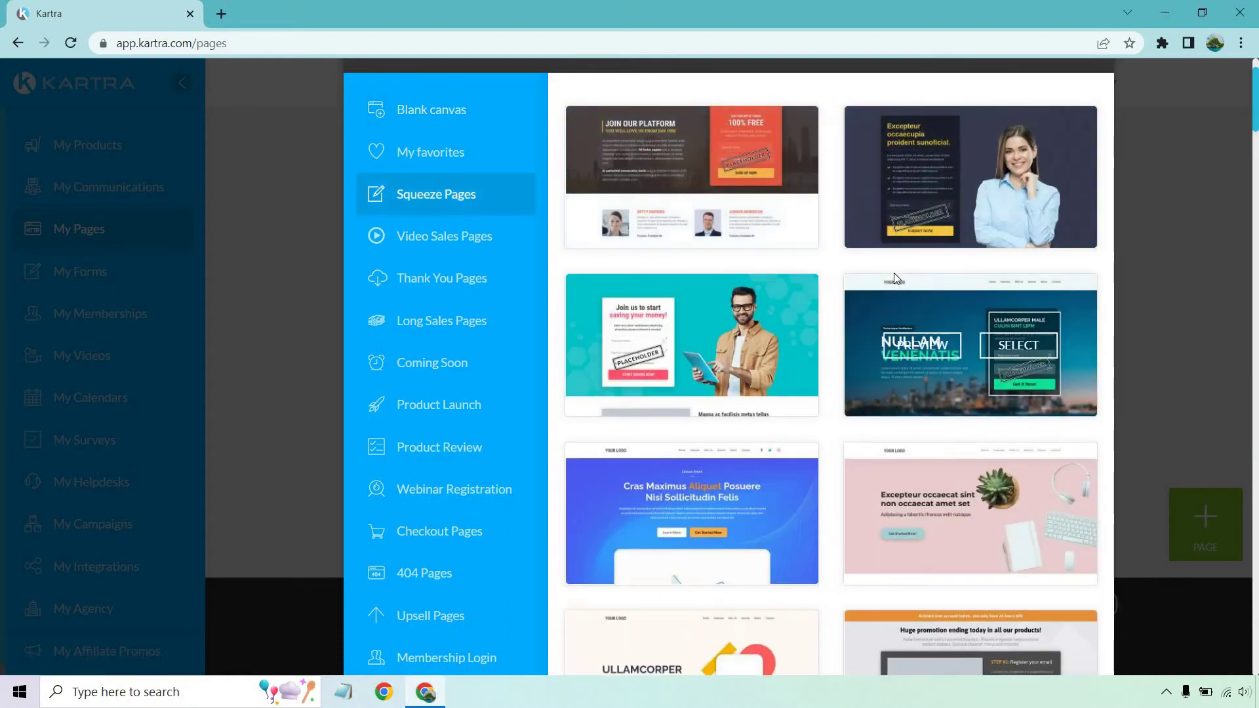
{"action": "scroll", "coordinate": [838, 253], "scroll_direction": "down", "scroll_amount": 5}
{"action": "scroll", "coordinate": [838, 248], "scroll_direction": "down", "scroll_amount": 9}
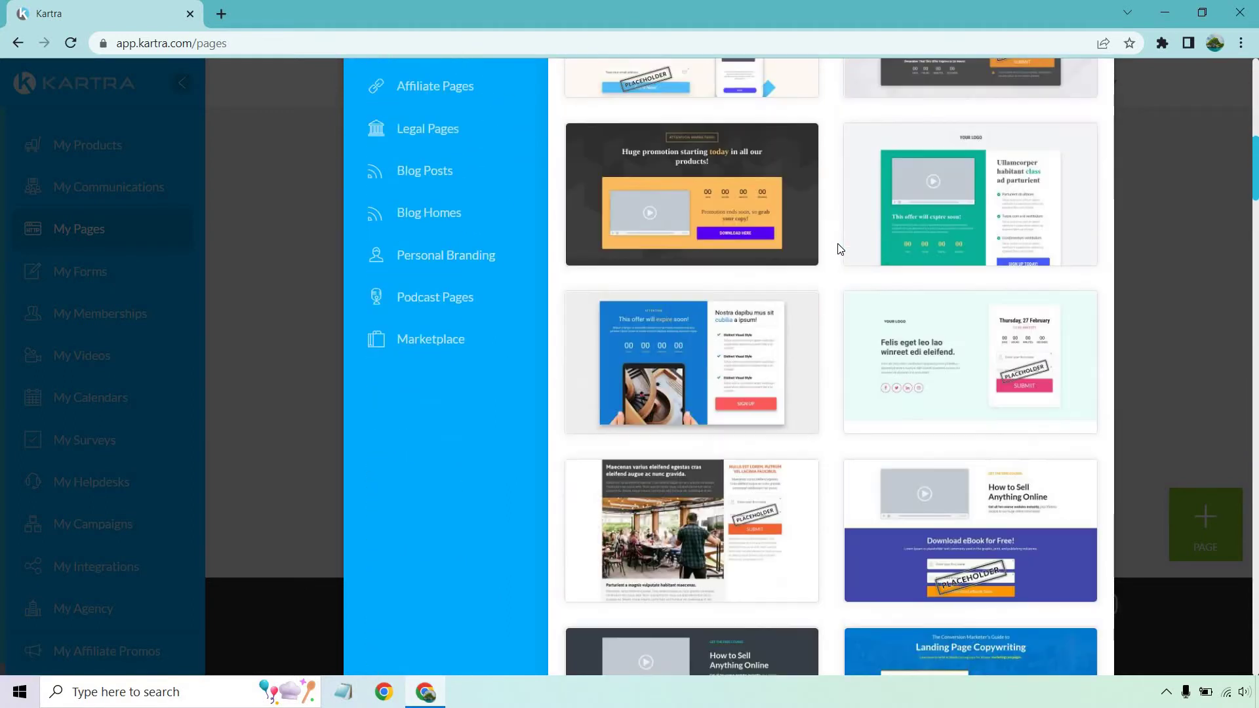
{"action": "scroll", "coordinate": [839, 246], "scroll_direction": "down", "scroll_amount": 5}
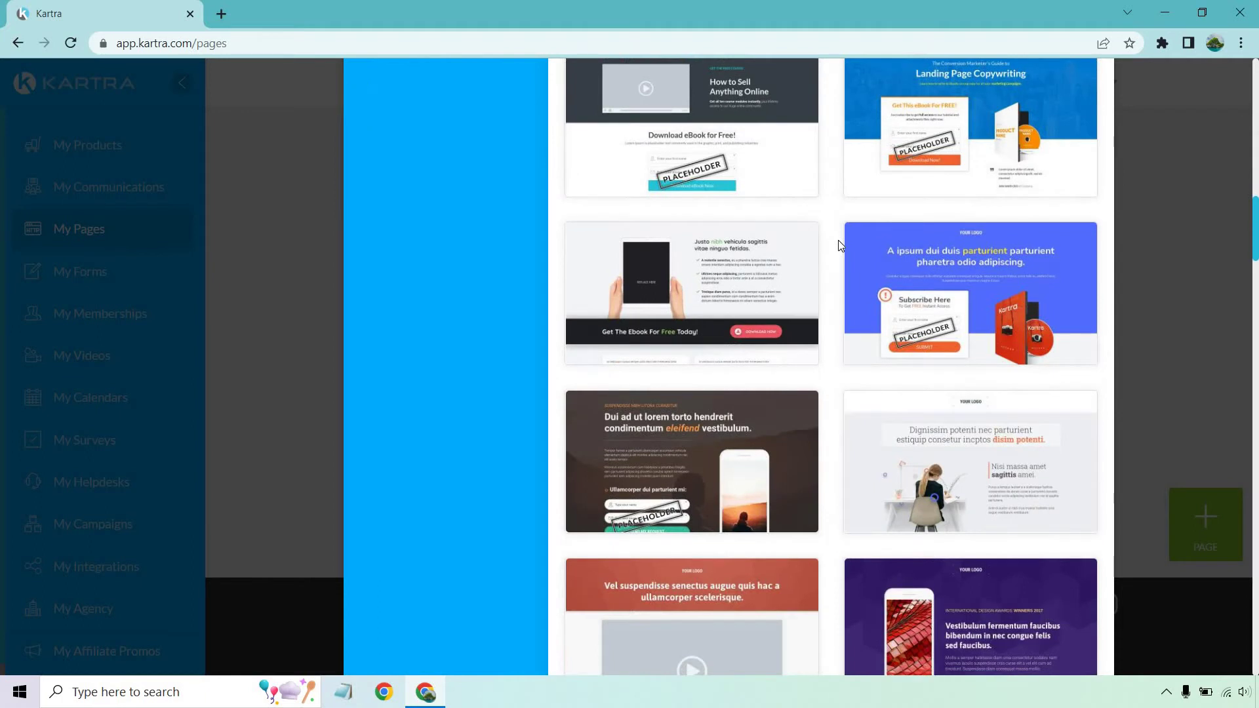
{"action": "scroll", "coordinate": [838, 244], "scroll_direction": "up", "scroll_amount": 15}
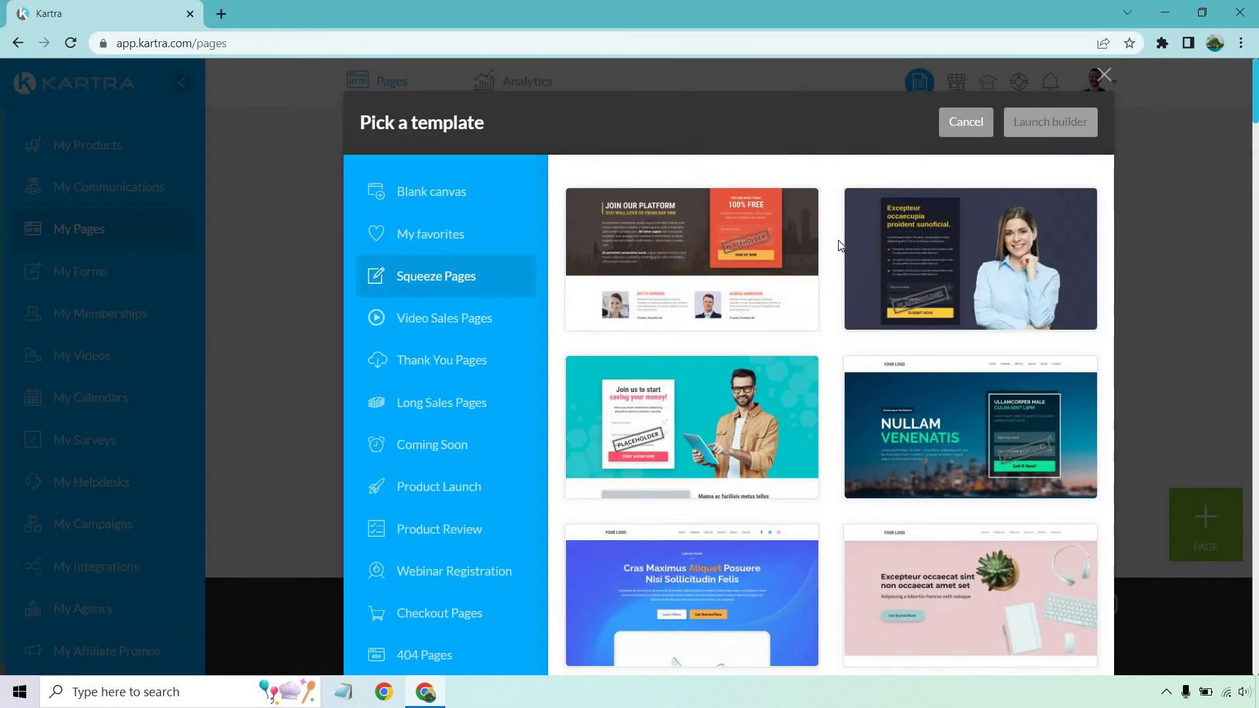
{"action": "scroll", "coordinate": [839, 245], "scroll_direction": "down", "scroll_amount": 1}
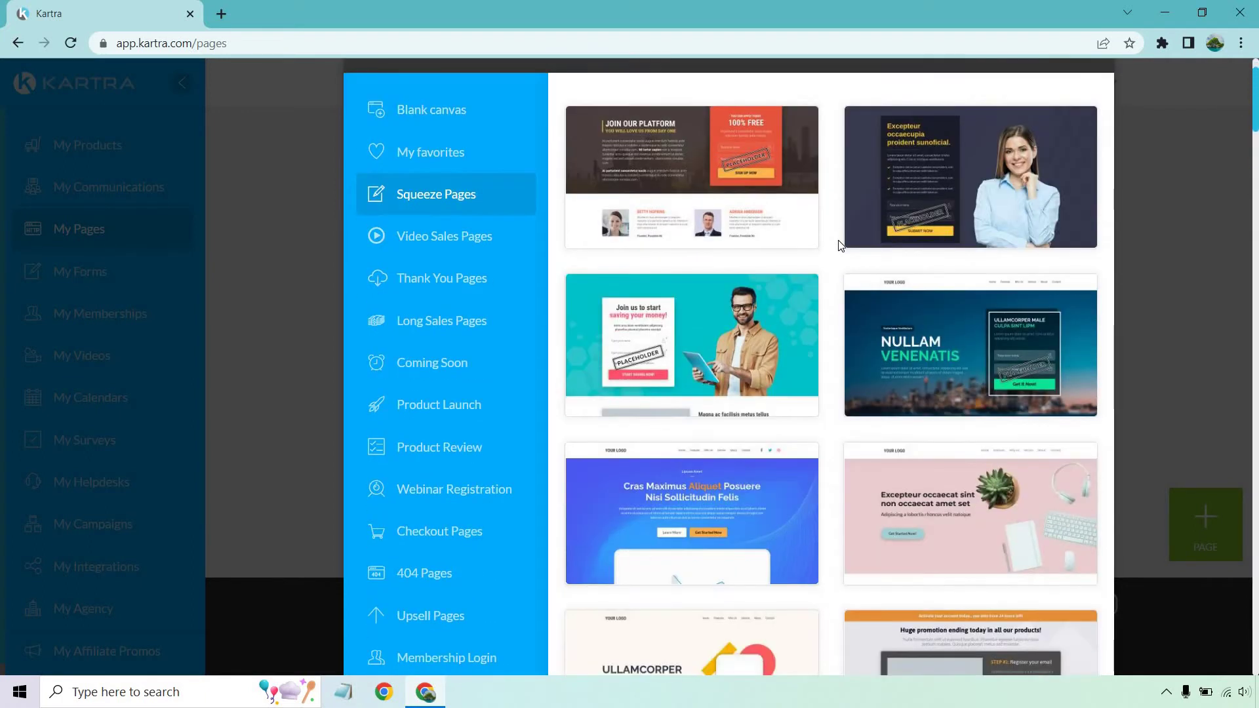
- Browse the Video Sales Pages templates and preview the landing pages Product Review template
{"action": "left_click", "coordinate": [470, 246]}
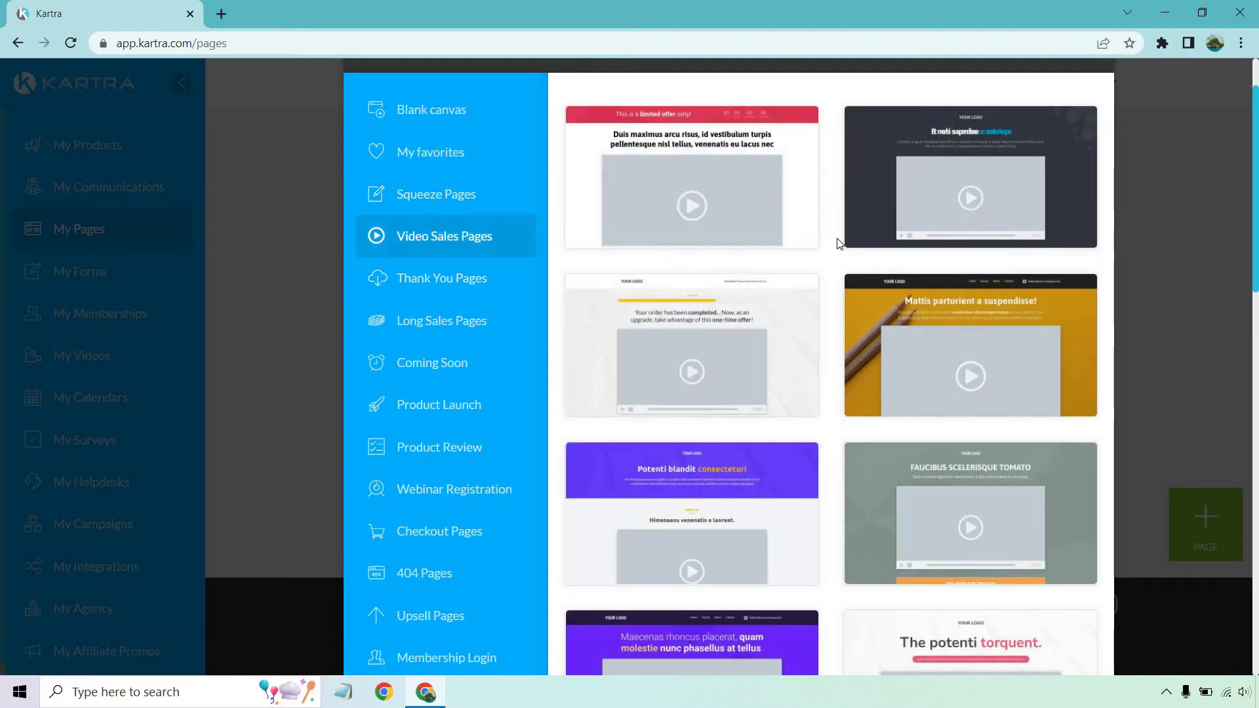
{"action": "scroll", "coordinate": [843, 242], "scroll_direction": "down", "scroll_amount": 12}
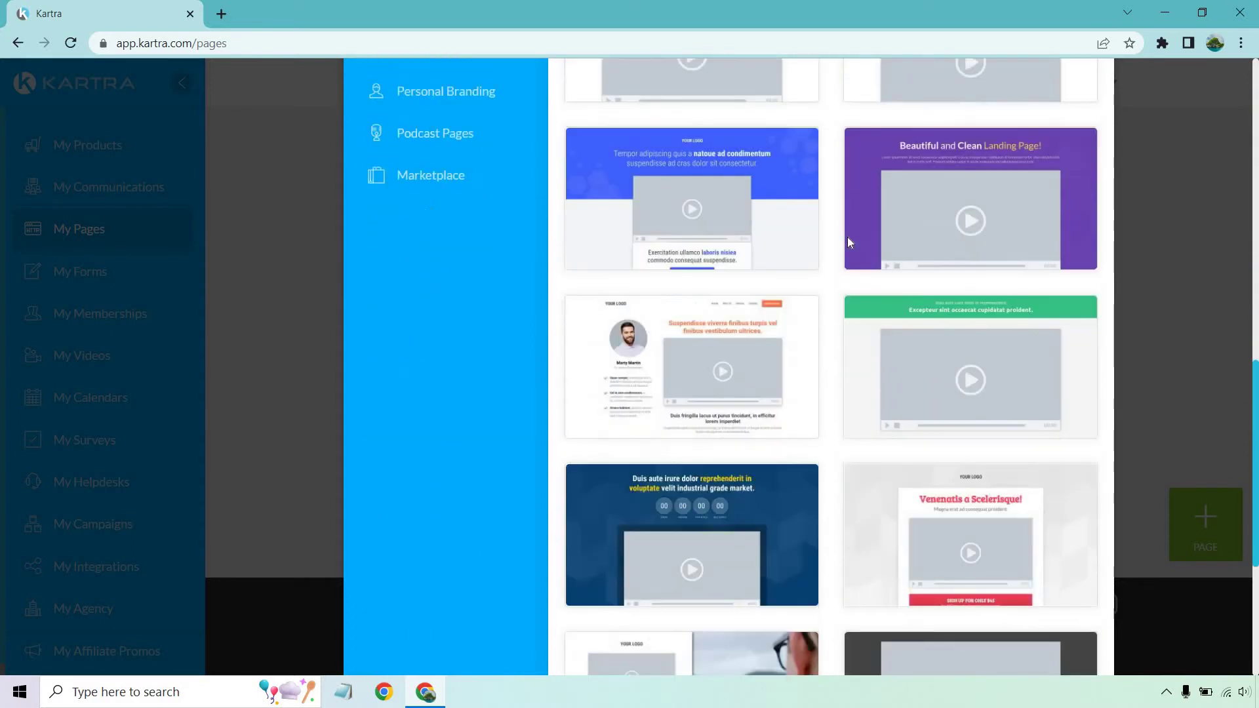
{"action": "scroll", "coordinate": [847, 238], "scroll_direction": "down", "scroll_amount": 5}
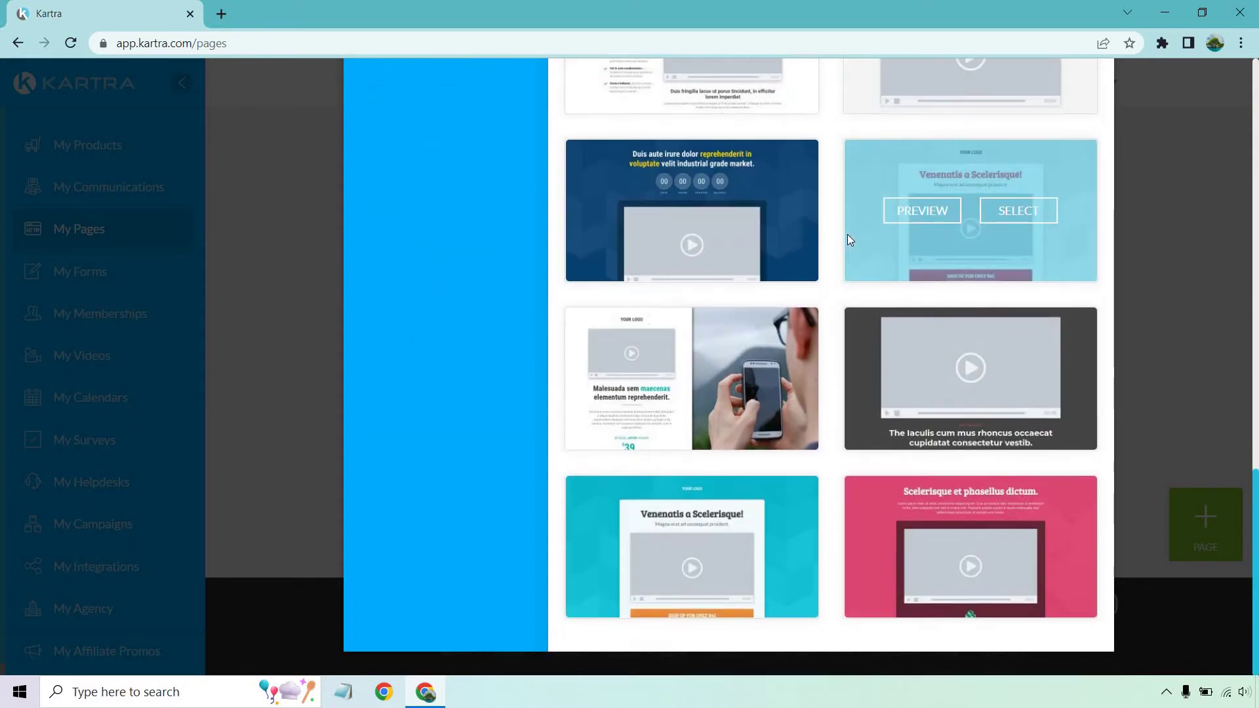
{"action": "scroll", "coordinate": [847, 234], "scroll_direction": "up", "scroll_amount": 14}
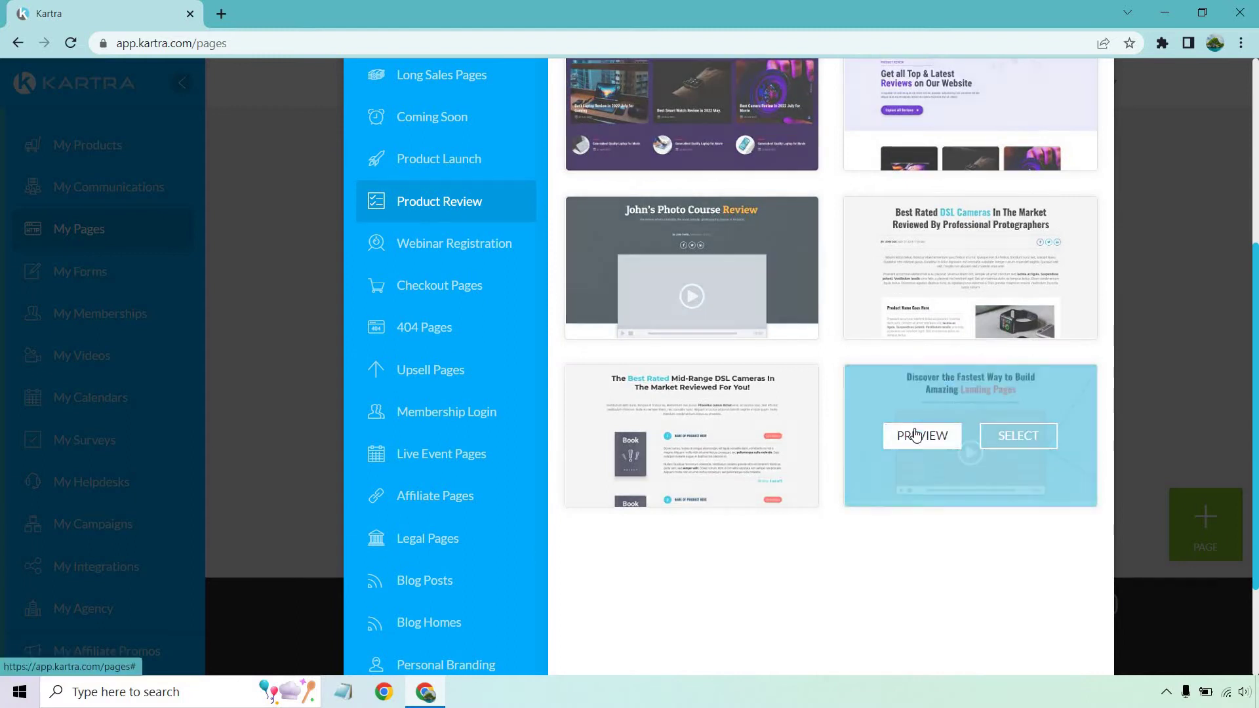
{"action": "left_click", "coordinate": [913, 433]}
{"action": "scroll", "coordinate": [1008, 320], "scroll_direction": "up", "scroll_amount": 3}
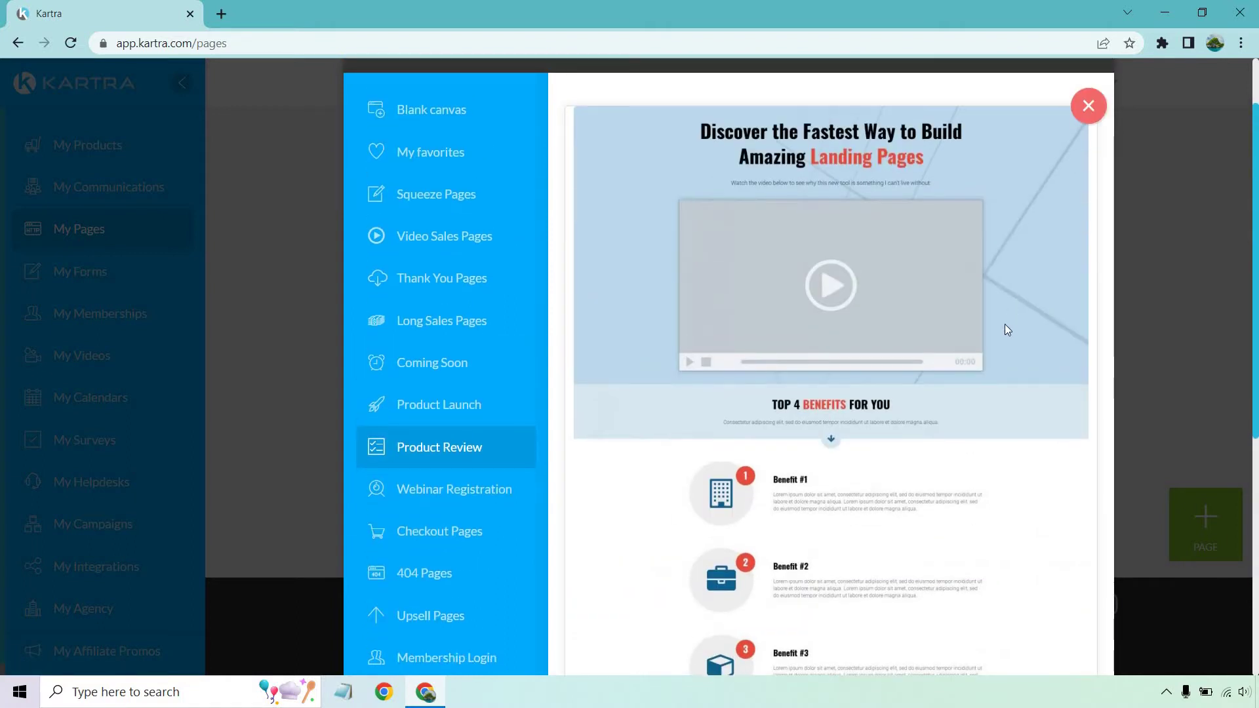
{"action": "scroll", "coordinate": [1004, 263], "scroll_direction": "down", "scroll_amount": 3}
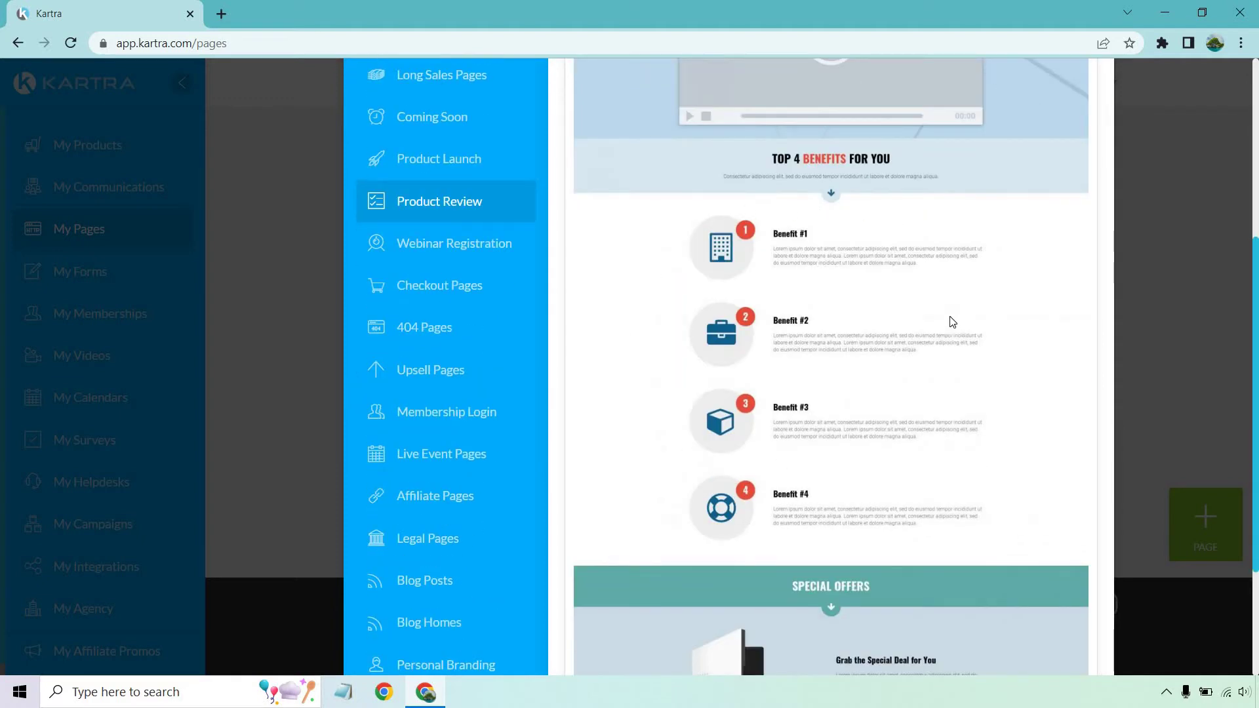
{"action": "scroll", "coordinate": [936, 274], "scroll_direction": "down", "scroll_amount": 3}
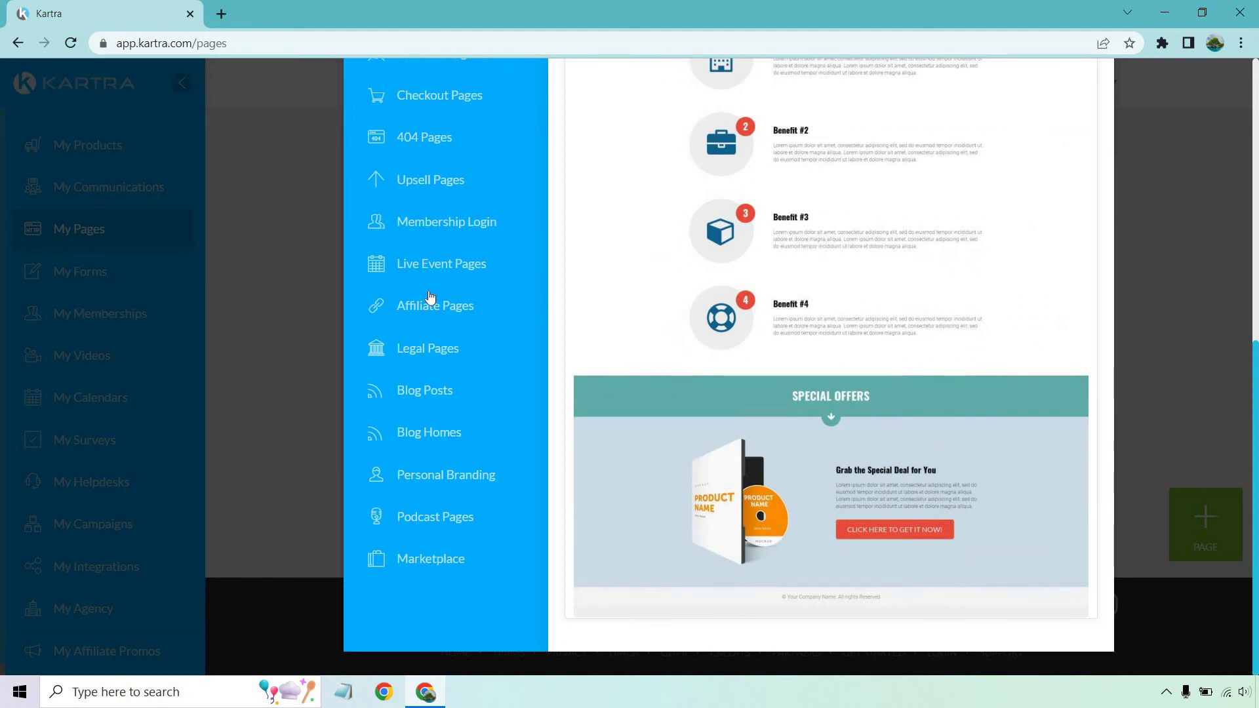
- Look through the Affiliate Pages designs, such as Join Our Affiliate Program
{"action": "left_click", "coordinate": [446, 305]}
{"action": "scroll", "coordinate": [1018, 313], "scroll_direction": "up", "scroll_amount": 10}
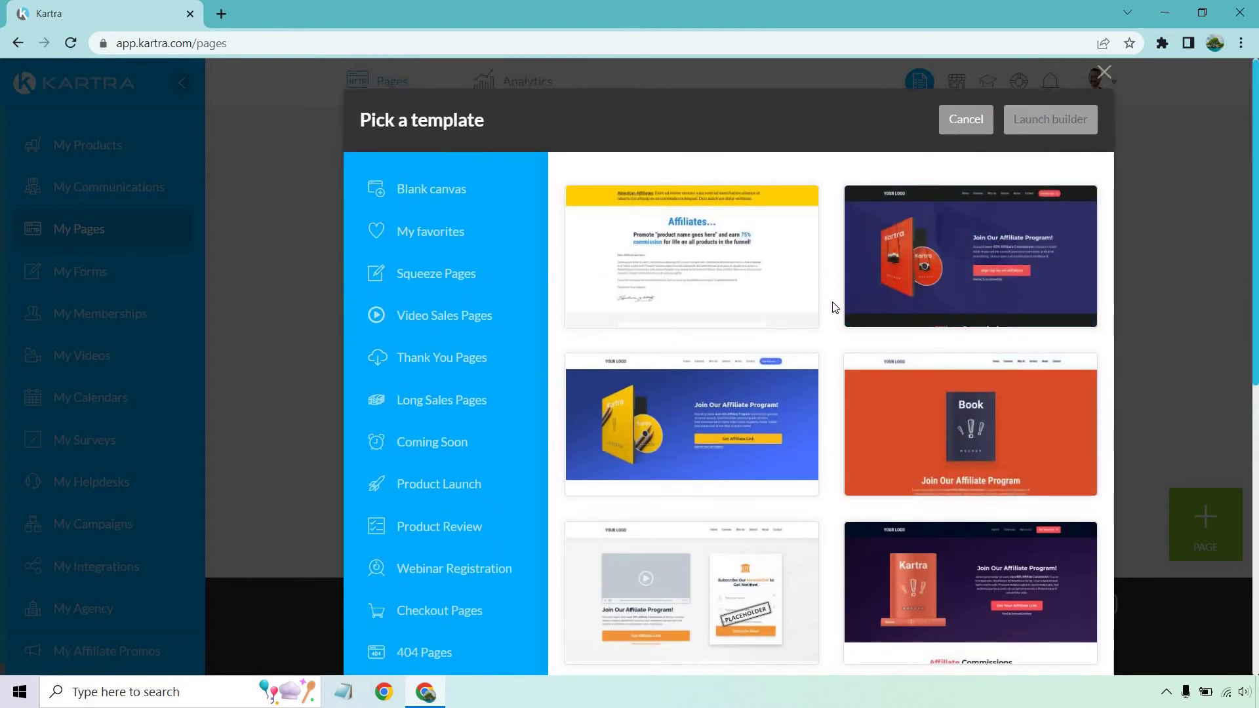
{"action": "scroll", "coordinate": [835, 308], "scroll_direction": "down", "scroll_amount": 7}
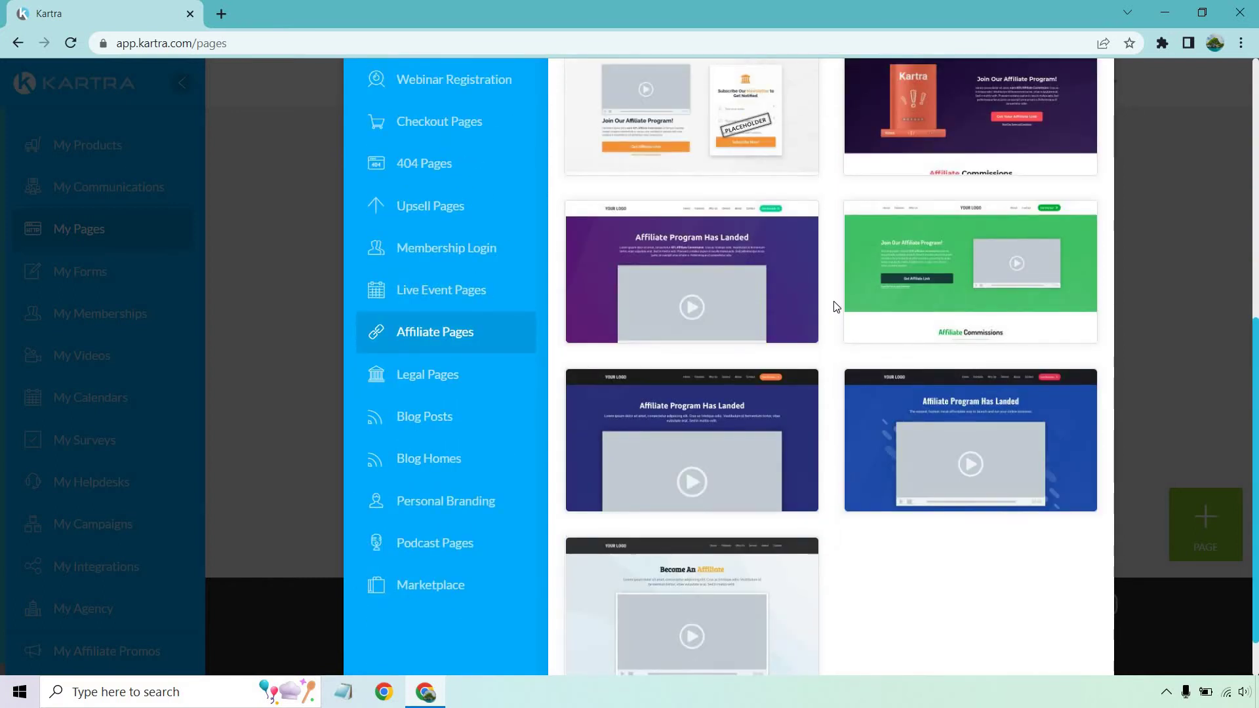
{"action": "scroll", "coordinate": [835, 307], "scroll_direction": "up", "scroll_amount": 8}
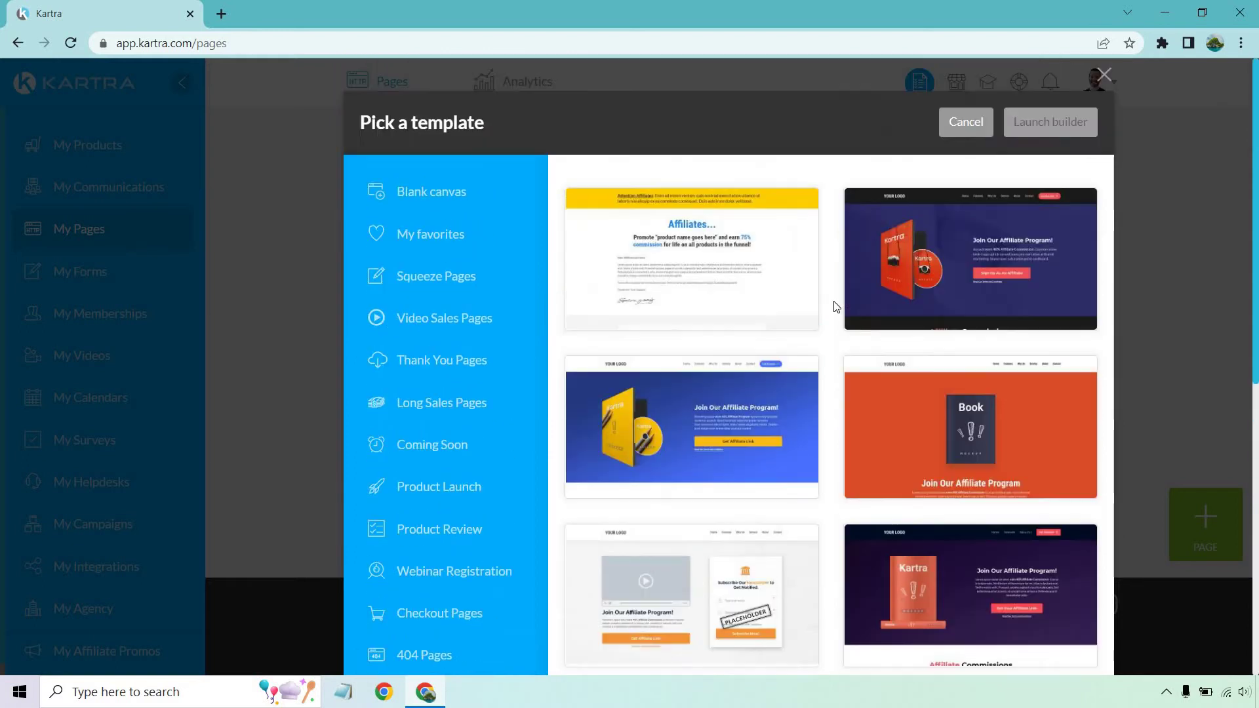
- Return to Video Sales Pages and preview the cyan Venenatis a Scelerisque! template, then close it
{"action": "left_click", "coordinate": [443, 316]}
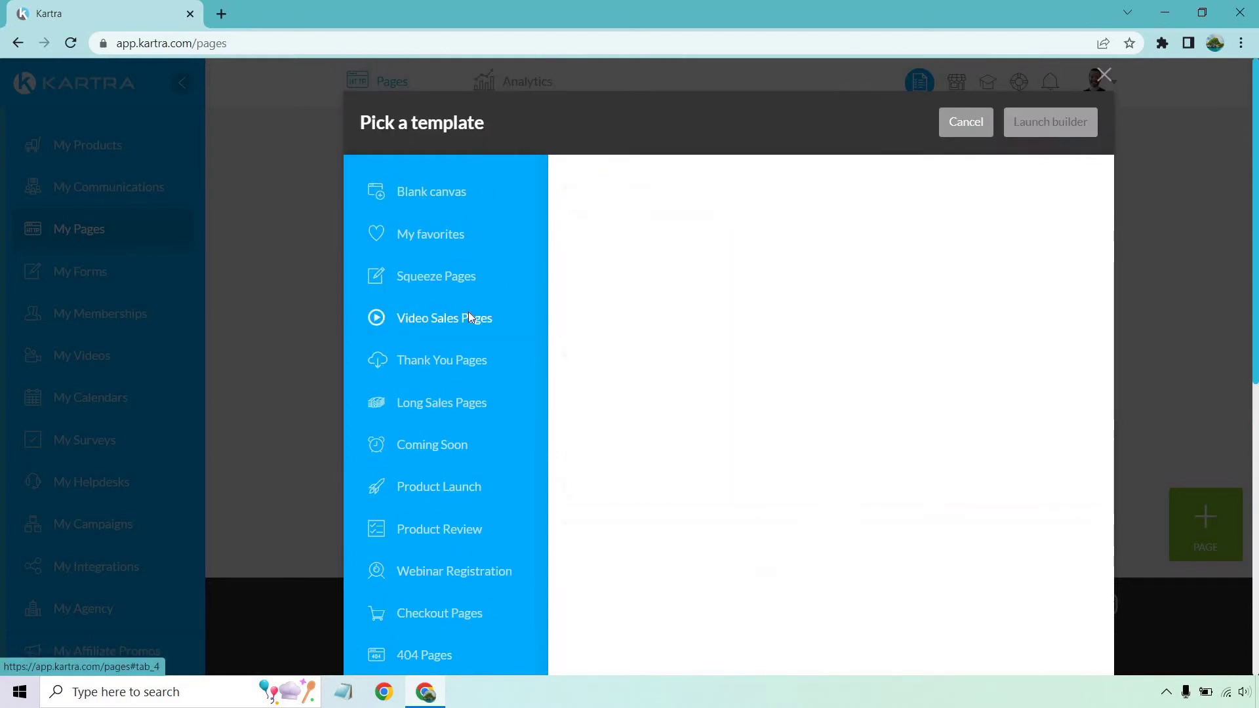
{"action": "scroll", "coordinate": [838, 239], "scroll_direction": "down", "scroll_amount": 14}
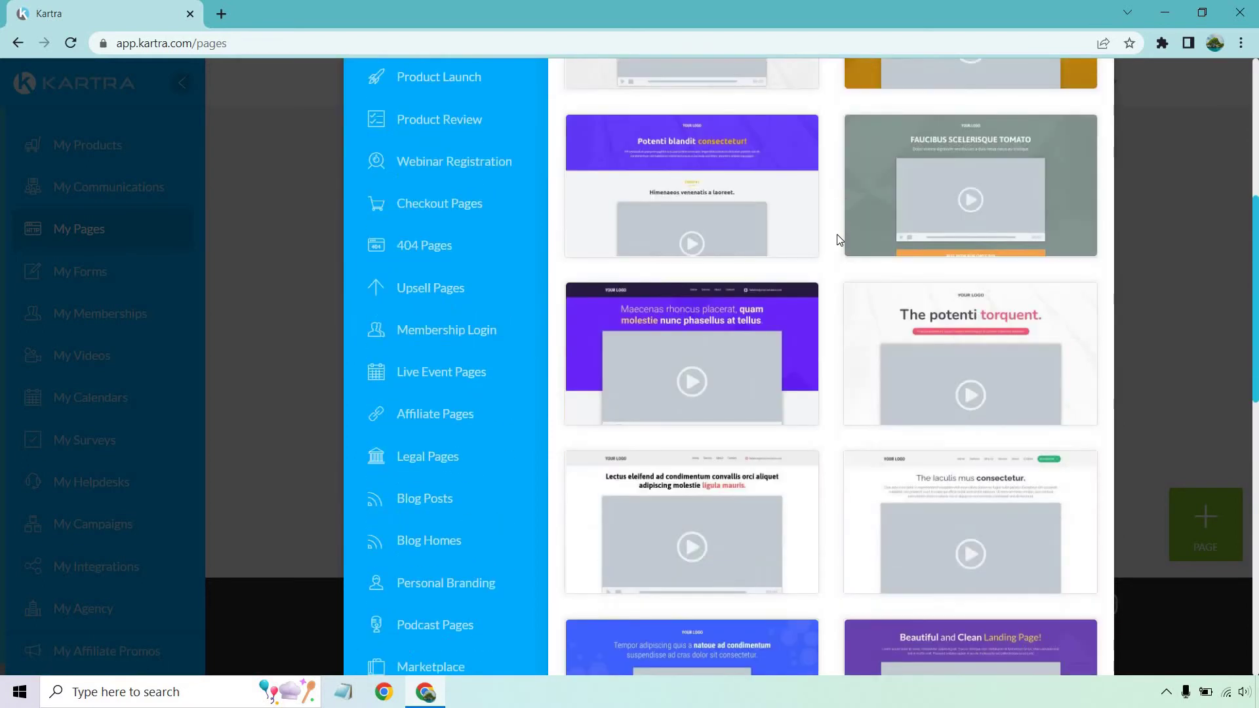
{"action": "scroll", "coordinate": [832, 219], "scroll_direction": "down", "scroll_amount": 5}
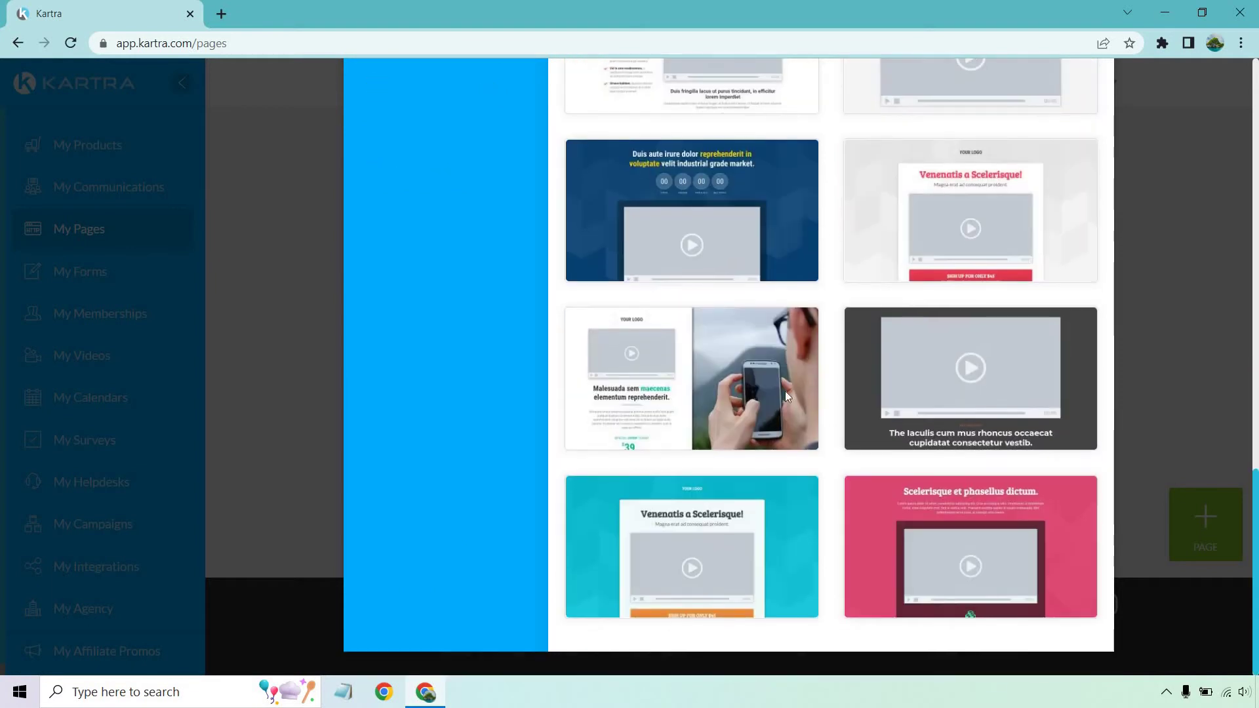
{"action": "left_click", "coordinate": [635, 548]}
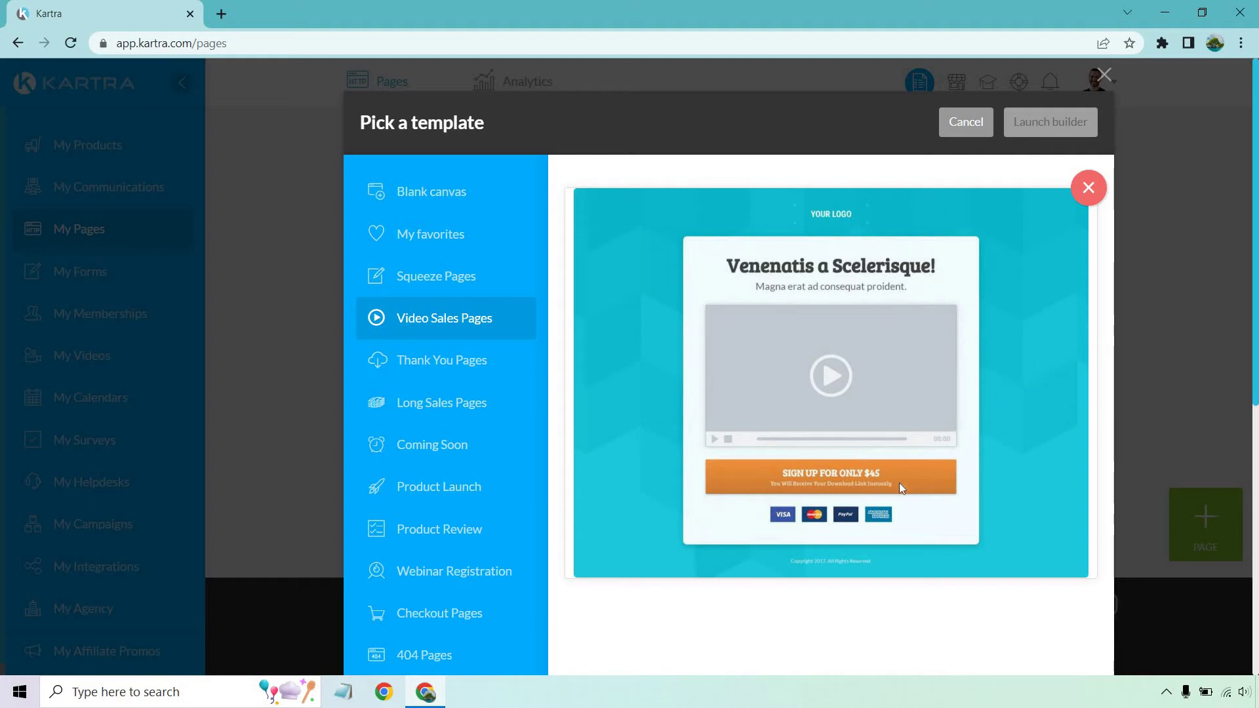
{"action": "left_click", "coordinate": [1088, 191]}
{"action": "scroll", "coordinate": [853, 354], "scroll_direction": "down", "scroll_amount": 10}
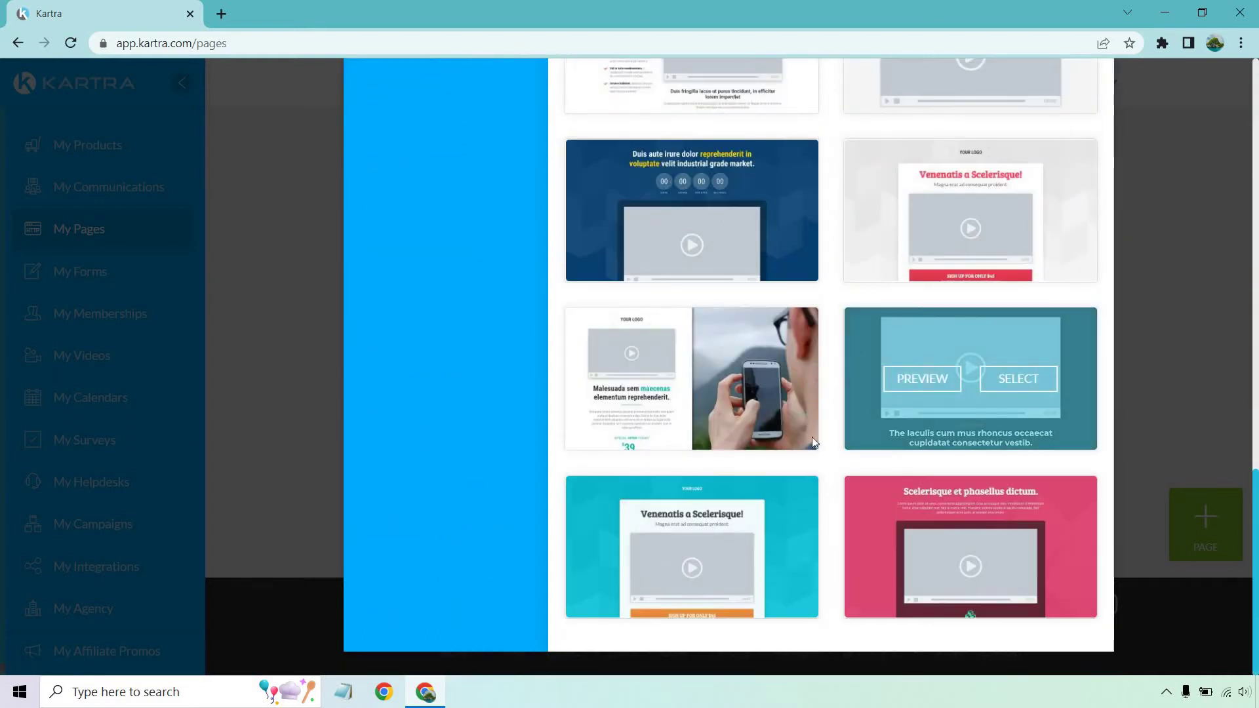
{"action": "mouse_move", "coordinate": [725, 543]}
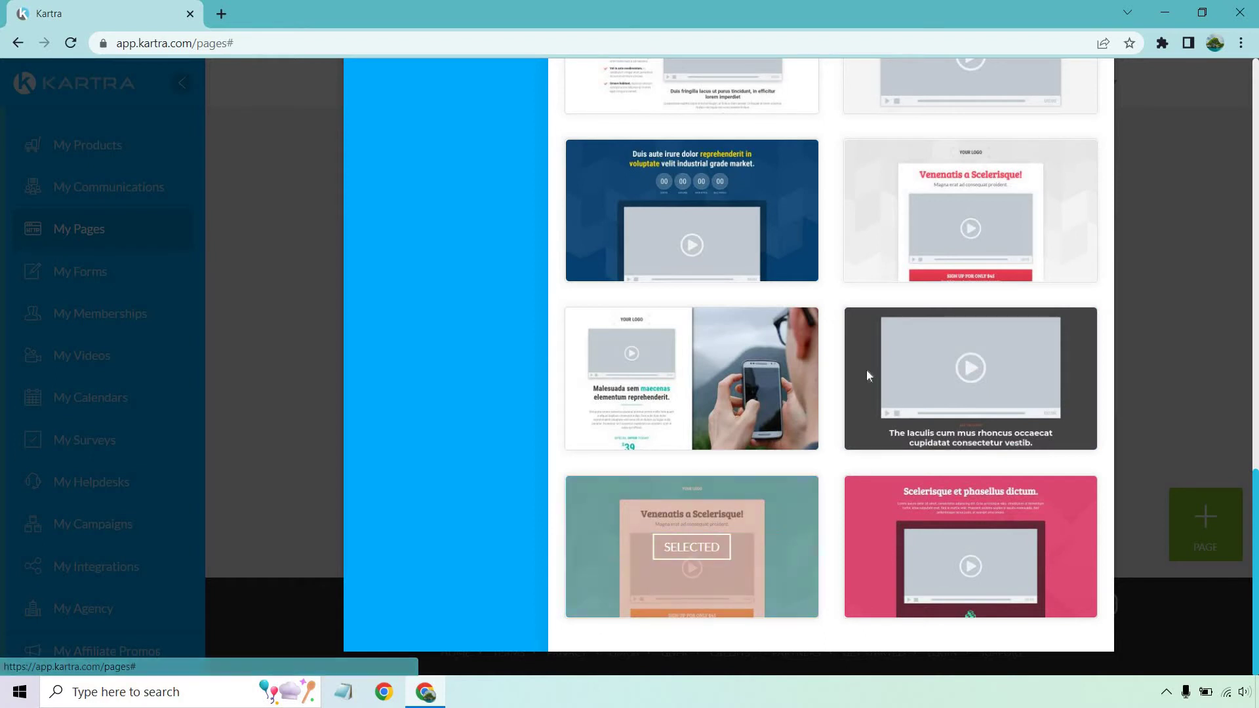
{"action": "scroll", "coordinate": [898, 294], "scroll_direction": "up", "scroll_amount": 10}
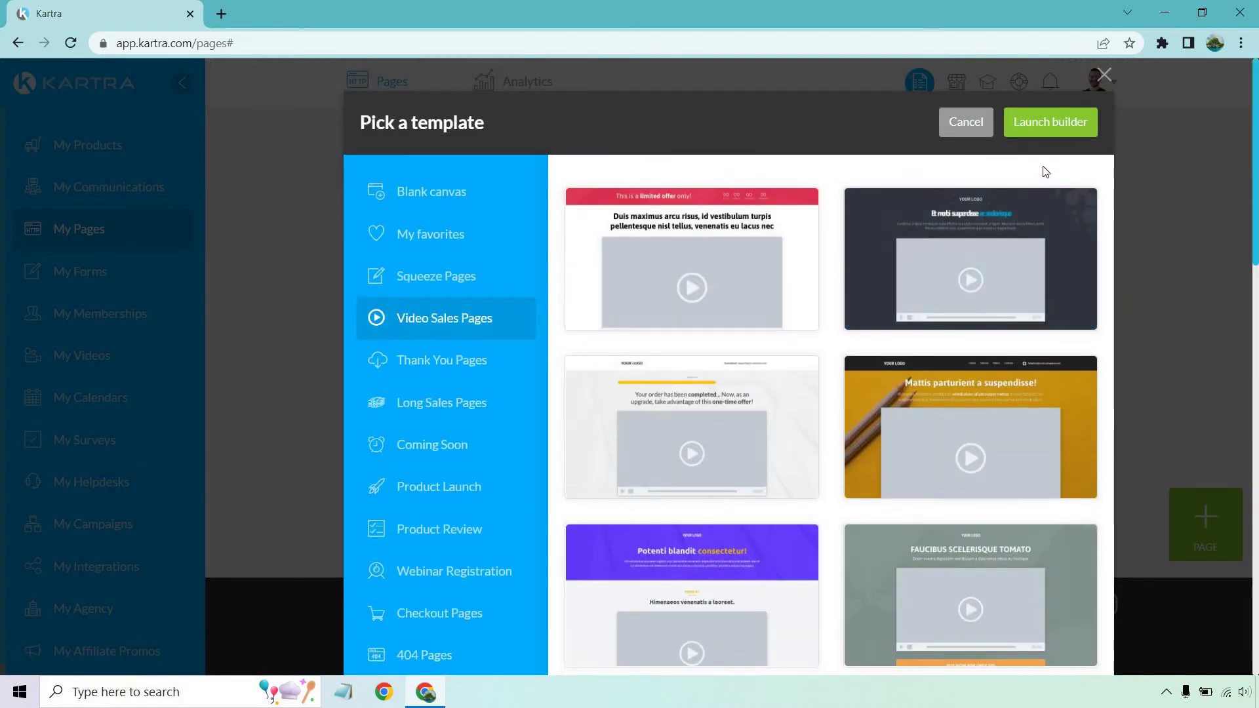
- Open the Venenatis a Scelerisque! template in the page builder as the Affiliate Presell Page
{"action": "left_click", "coordinate": [1048, 131]}
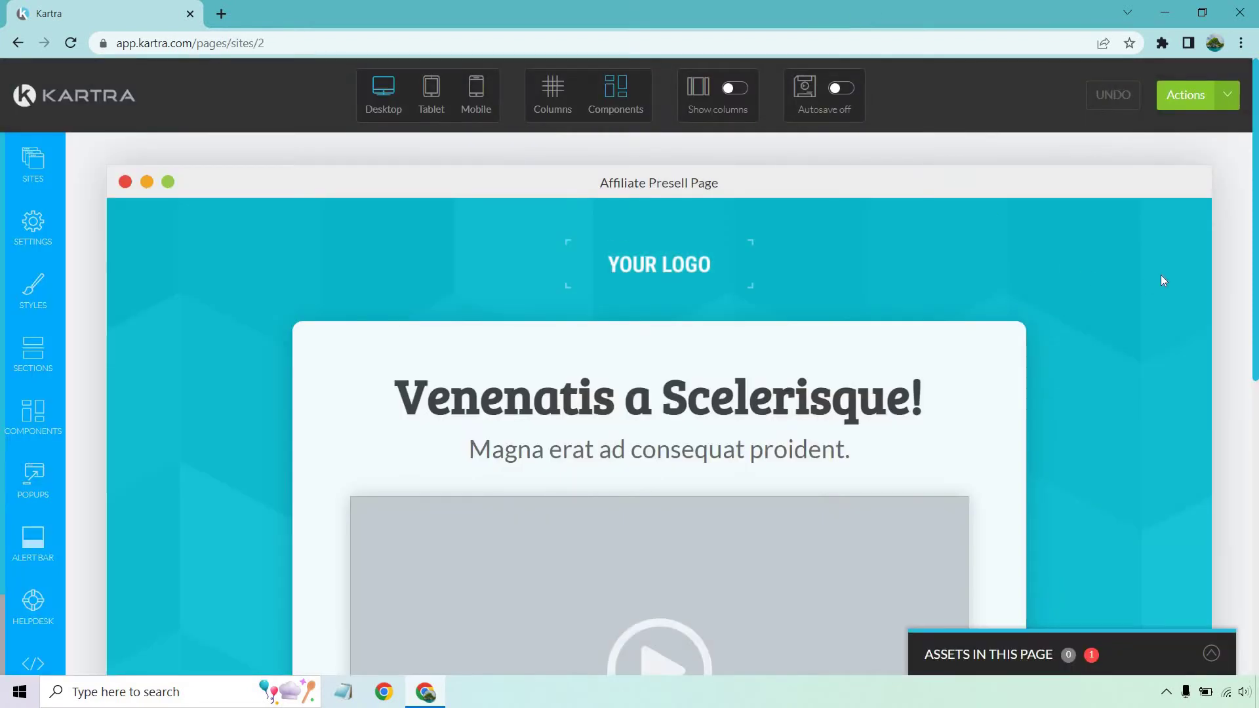
{"action": "scroll", "coordinate": [772, 215], "scroll_direction": "down", "scroll_amount": 1}
{"action": "scroll", "coordinate": [685, 223], "scroll_direction": "up", "scroll_amount": 1}
{"action": "scroll", "coordinate": [687, 272], "scroll_direction": "down", "scroll_amount": 1}
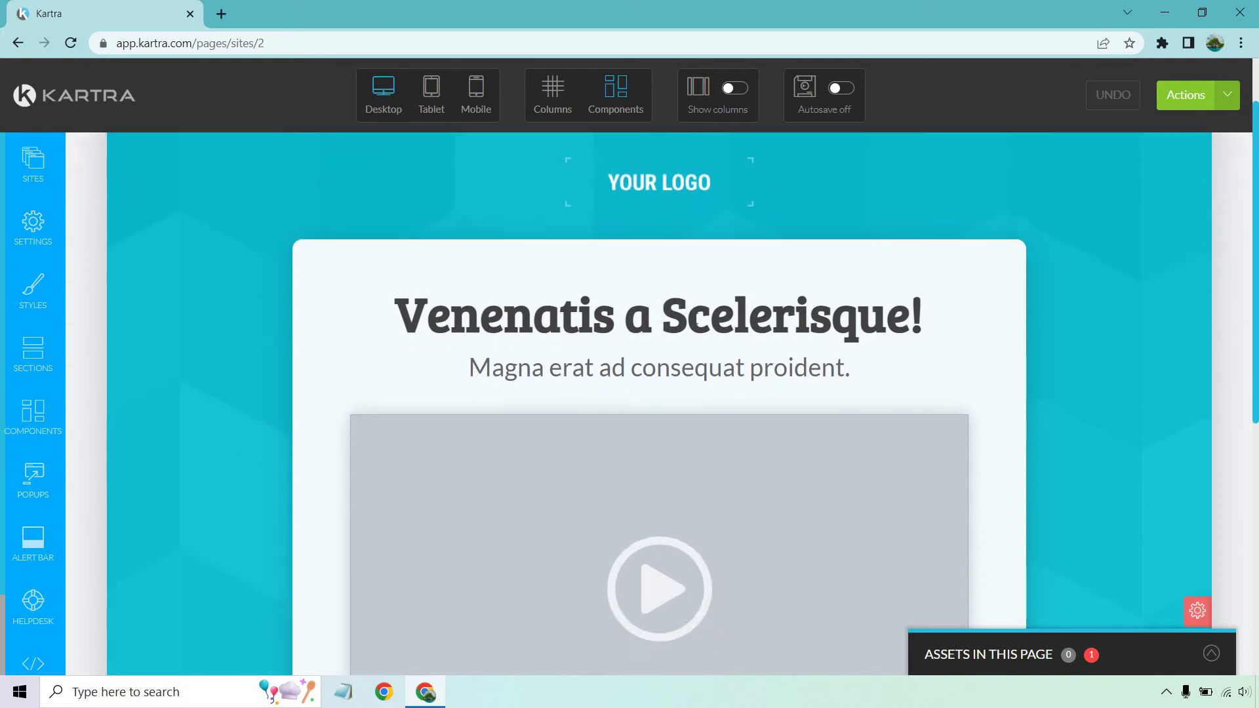
{"action": "scroll", "coordinate": [708, 293], "scroll_direction": "down", "scroll_amount": 3}
{"action": "scroll", "coordinate": [711, 297], "scroll_direction": "down", "scroll_amount": 2}
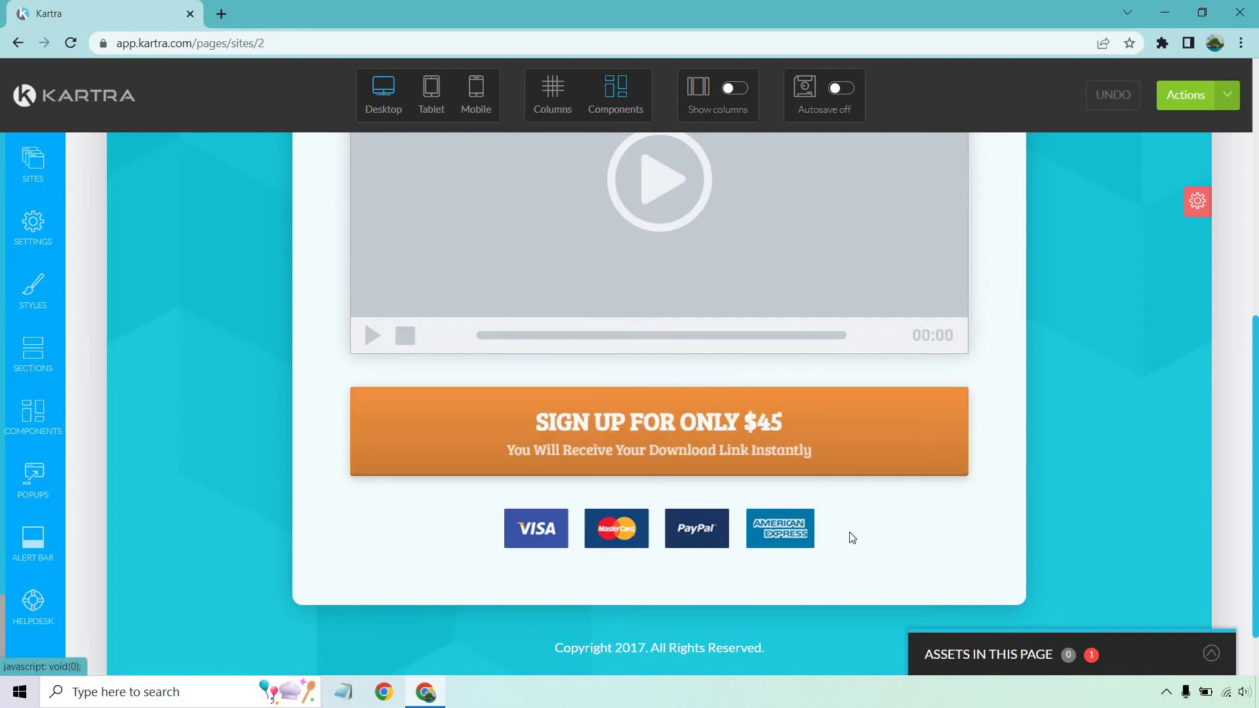
- Delete the payment card logos row under the sign-up button
{"action": "mouse_move", "coordinate": [778, 530]}
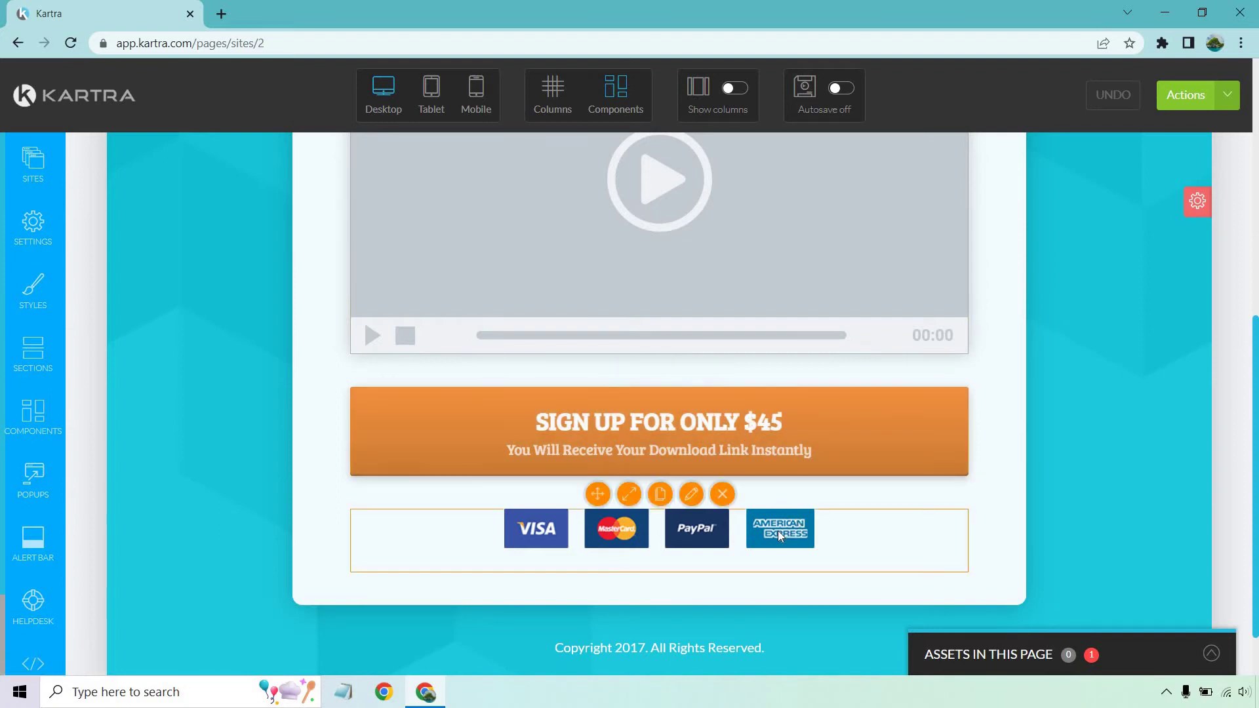
{"action": "left_click", "coordinate": [724, 495]}
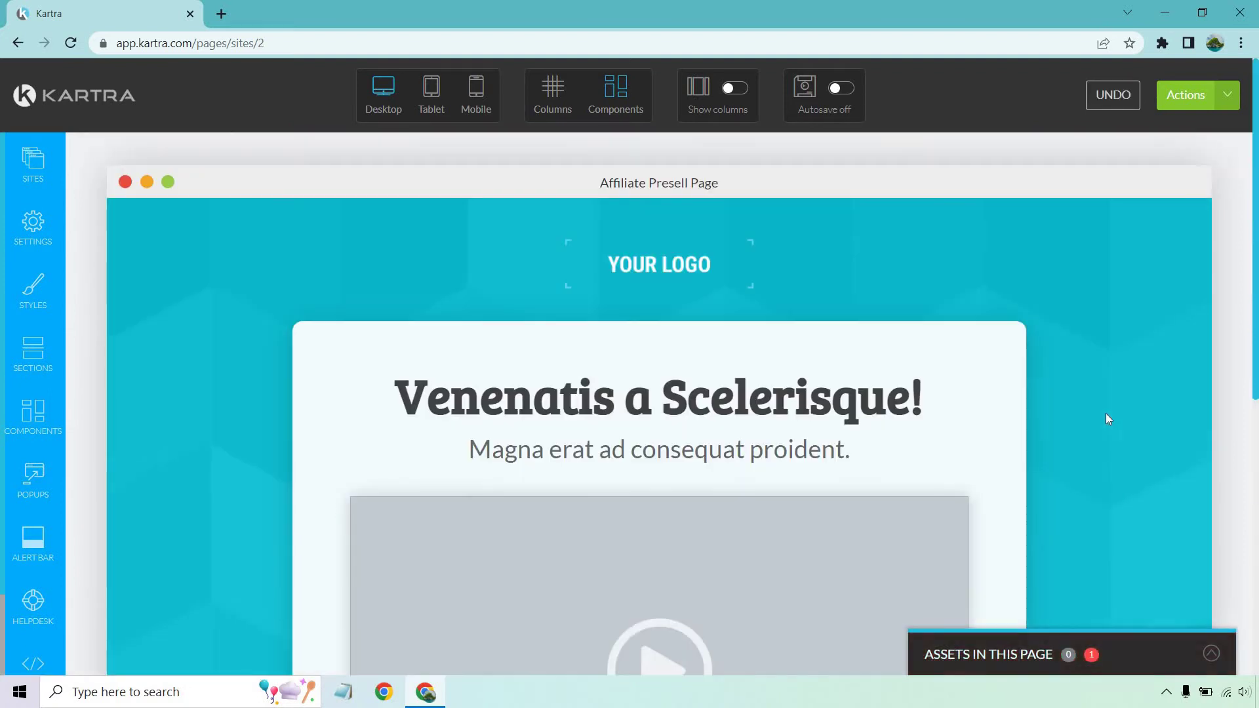
{"action": "scroll", "coordinate": [1104, 371], "scroll_direction": "down", "scroll_amount": 4}
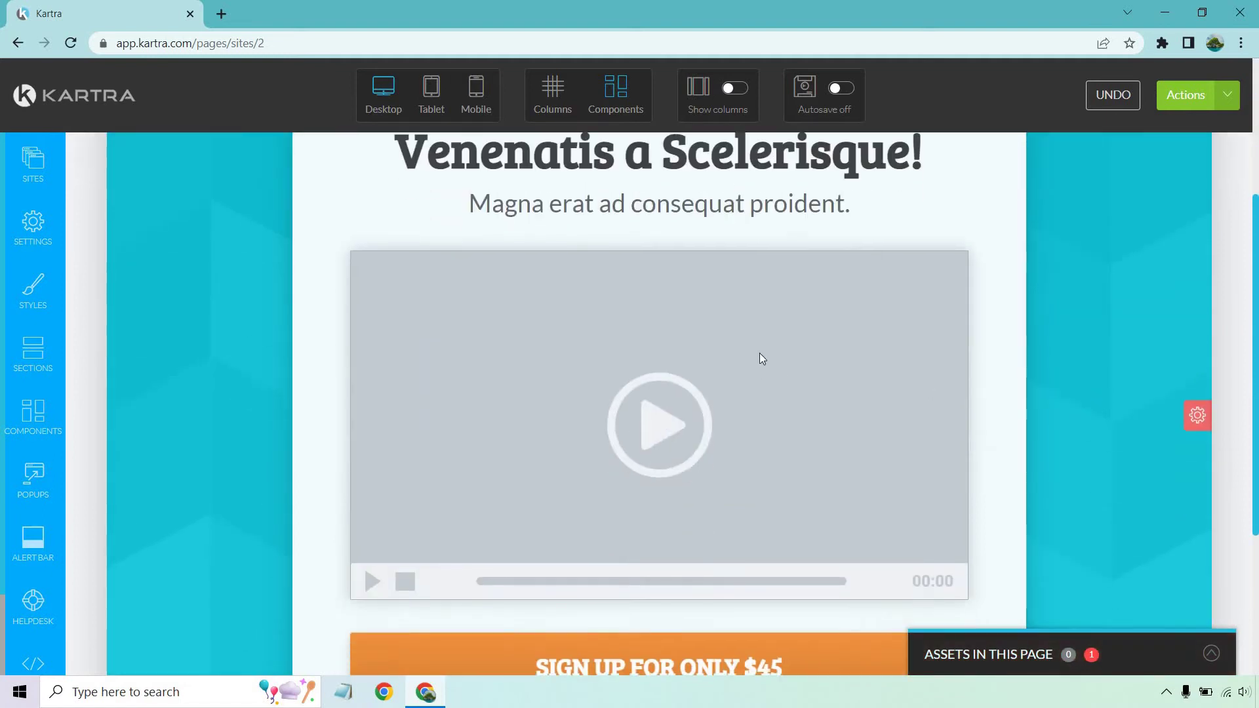
{"action": "mouse_move", "coordinate": [762, 354]}
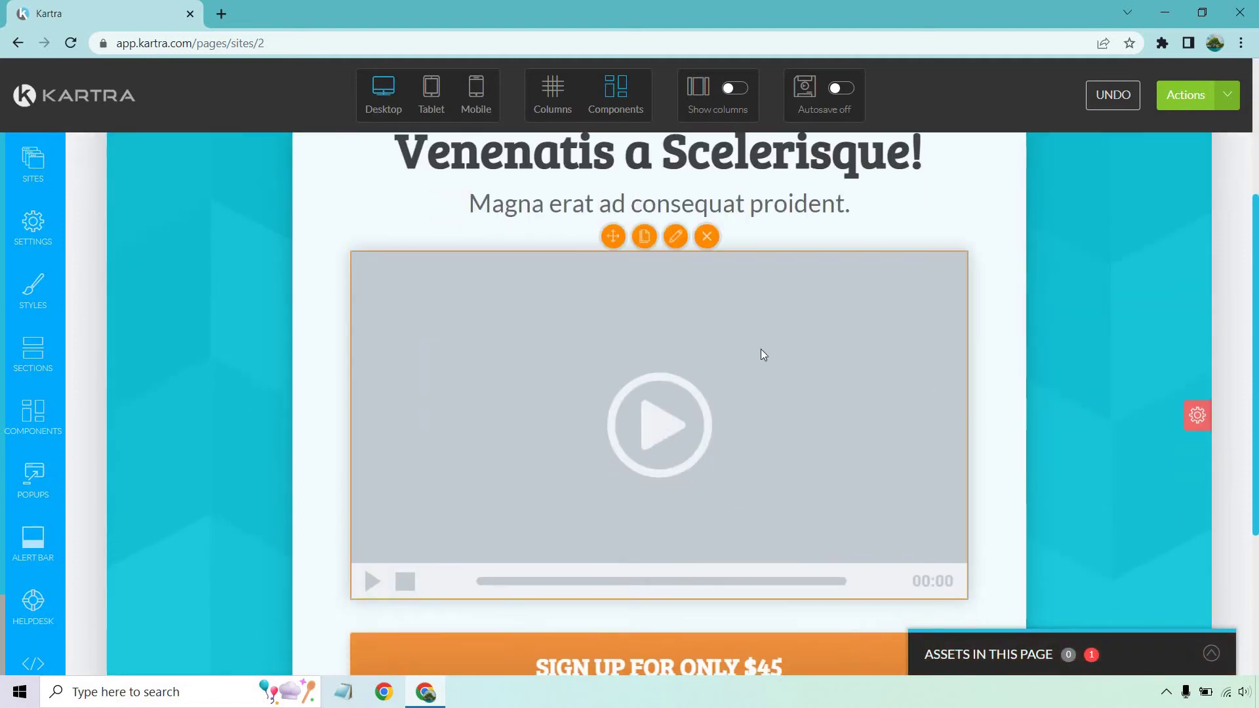
- Replace the placeholder video with the EverWebinar Review 2022 YouTube video
{"action": "left_click", "coordinate": [675, 238]}
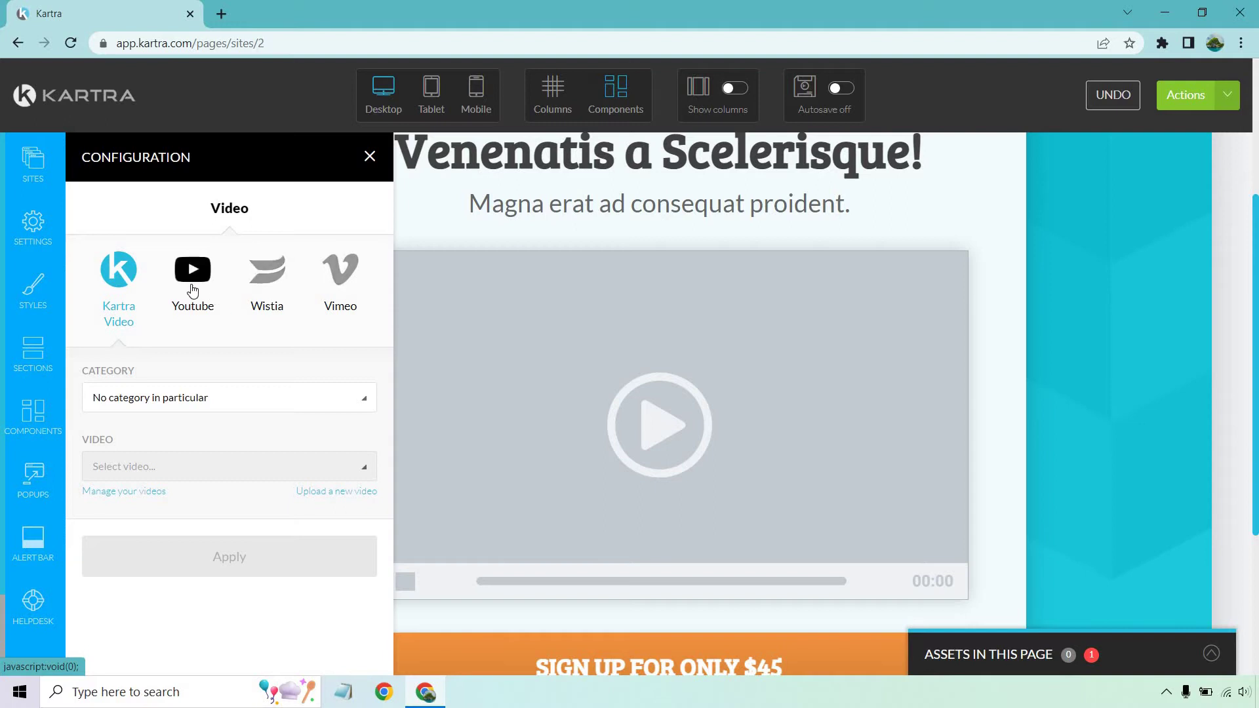
{"action": "left_click", "coordinate": [196, 289]}
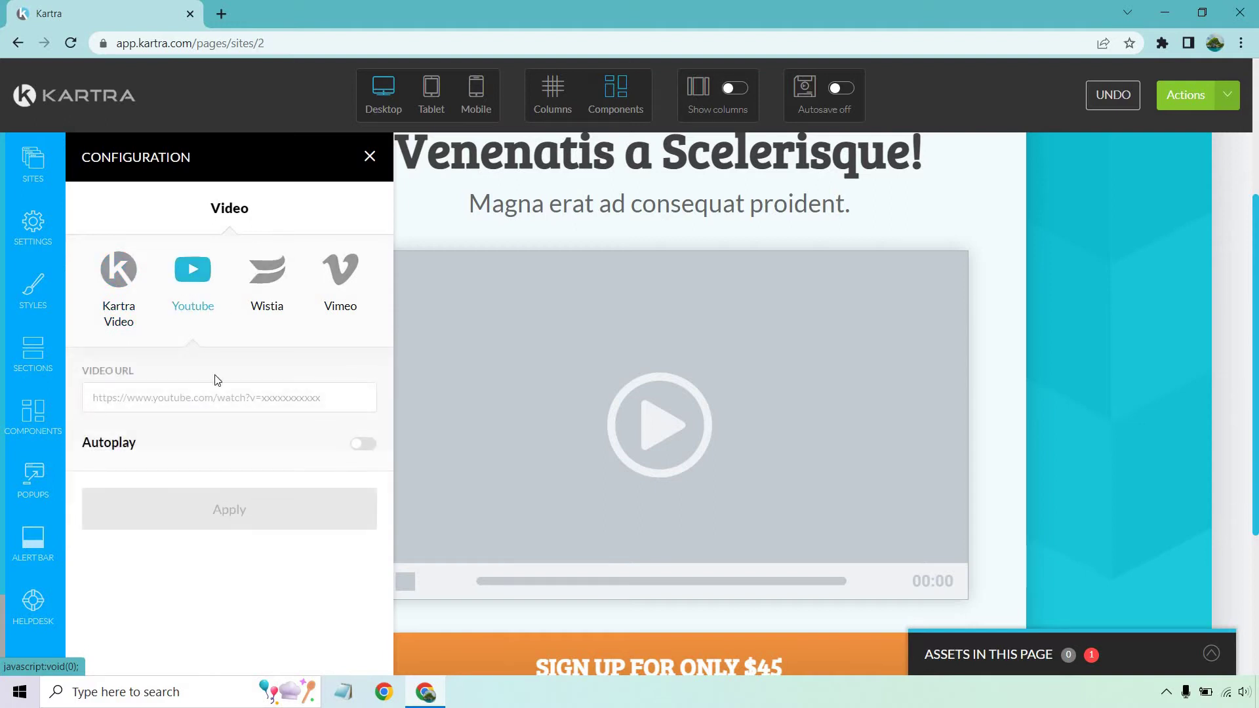
{"action": "type", "text": "https://youtu.be/fftW5stZTsg"}
{"action": "left_click", "coordinate": [250, 510]}
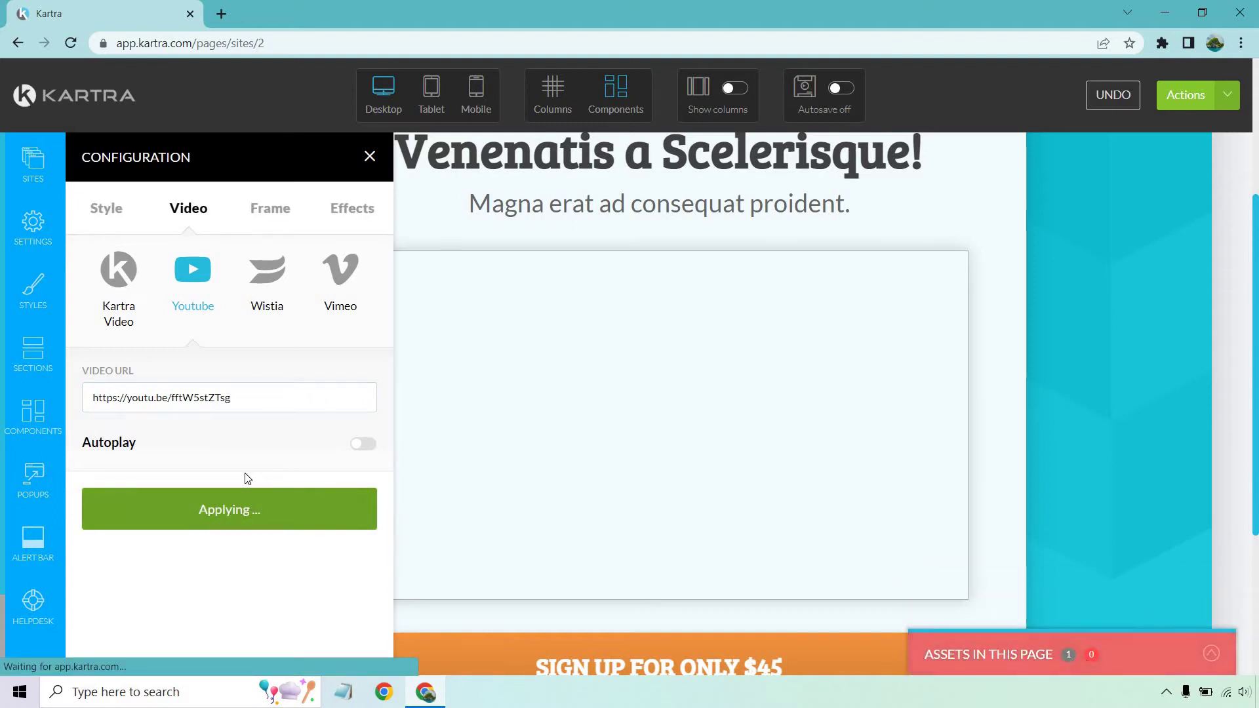
{"action": "left_click", "coordinate": [369, 156]}
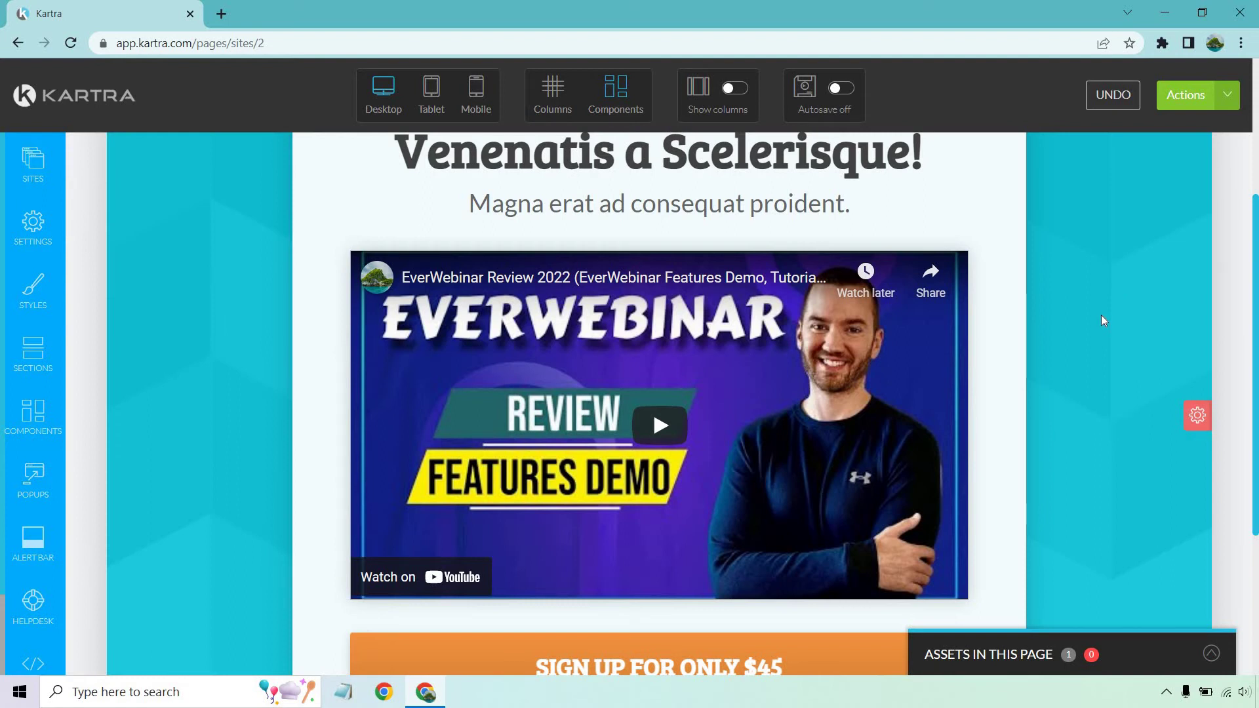
{"action": "scroll", "coordinate": [1103, 313], "scroll_direction": "up", "scroll_amount": 1}
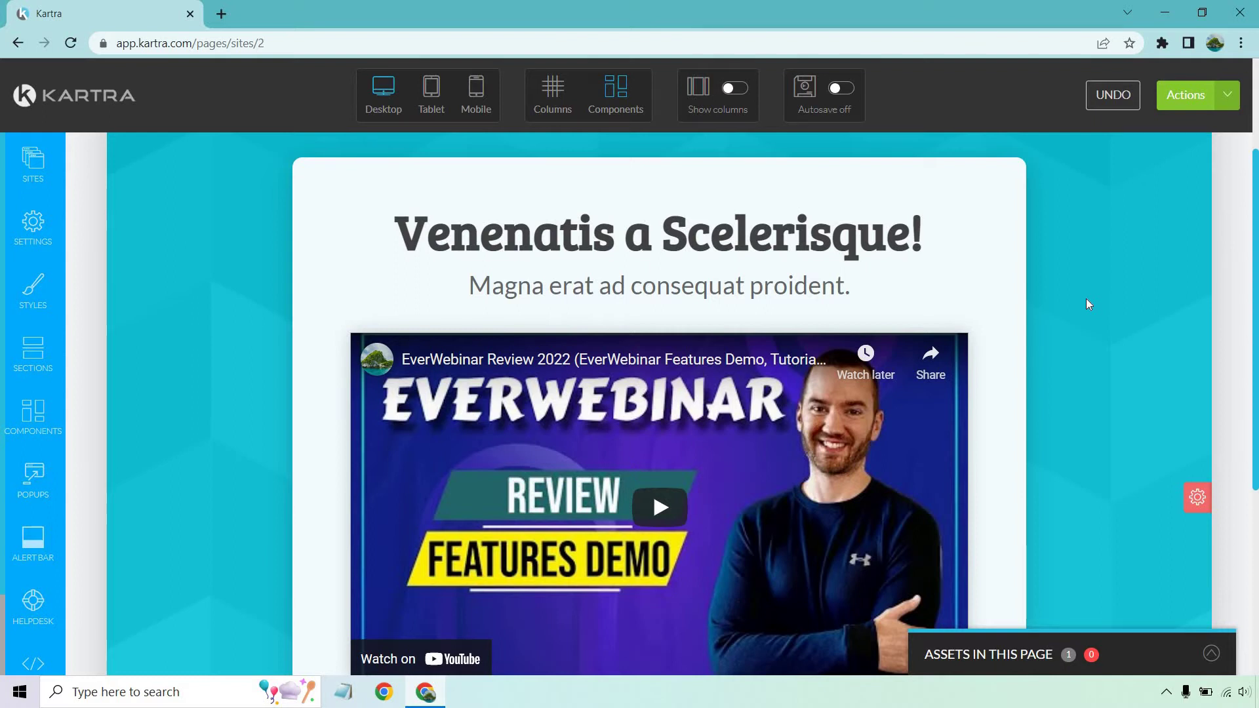
{"action": "scroll", "coordinate": [1087, 304], "scroll_direction": "up", "scroll_amount": 2}
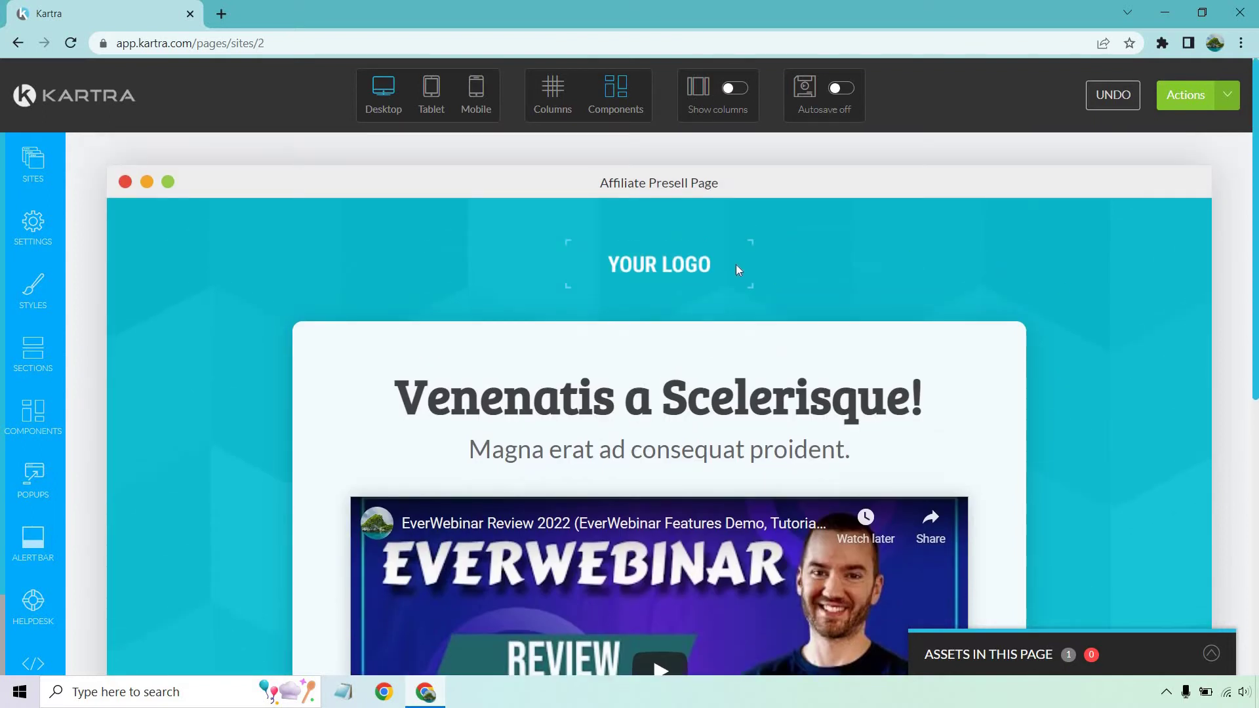
- Delete the YOUR LOGO placeholder row so the headline card starts the page
{"action": "mouse_move", "coordinate": [720, 262]}
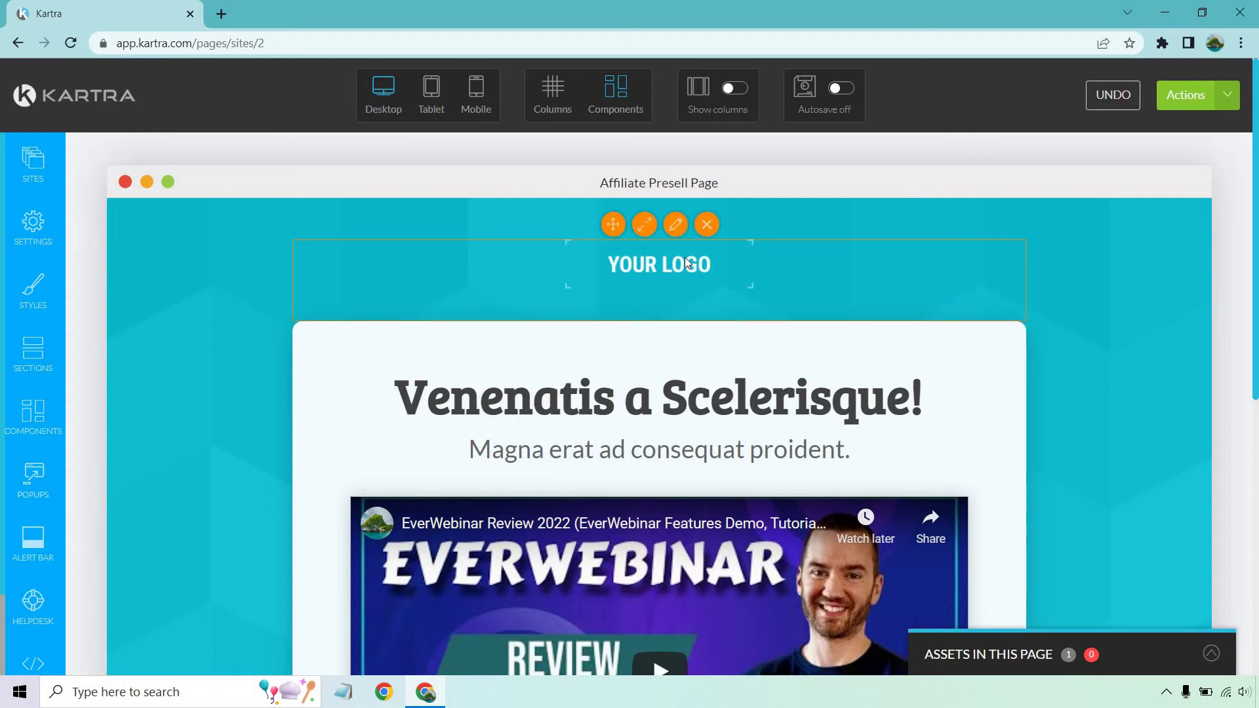
{"action": "left_click", "coordinate": [707, 226]}
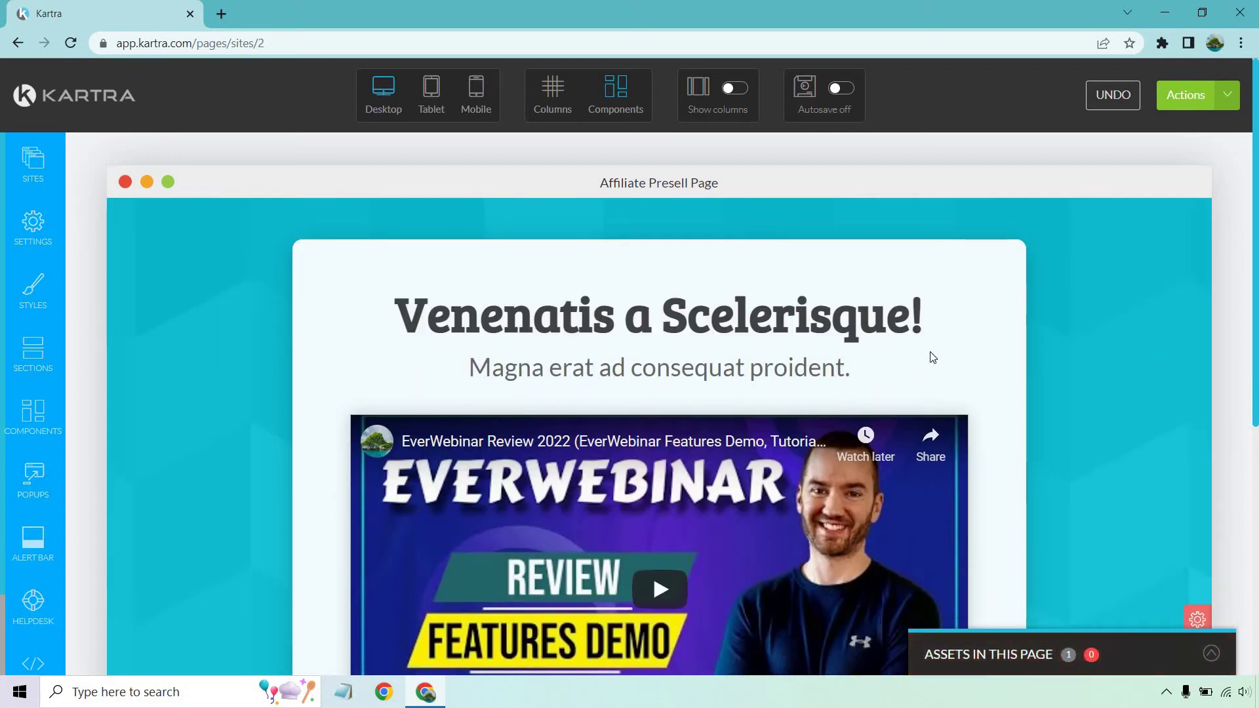
- Replace the headline Venenatis a Scelerisque! with 'Software Allows You To Generate Leads & Sales...'
{"action": "double_click", "coordinate": [775, 318]}
{"action": "left_click", "coordinate": [775, 319]}
{"action": "mouse_move", "coordinate": [812, 337]}
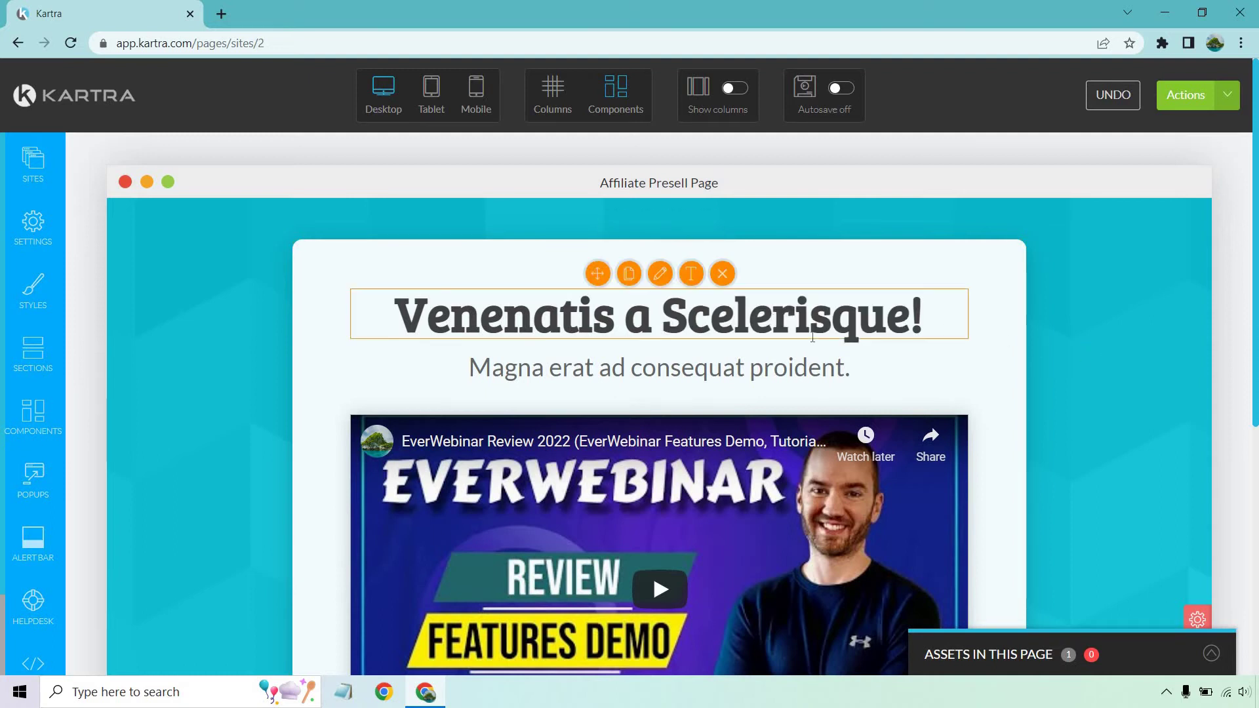
{"action": "left_click", "coordinate": [691, 273]}
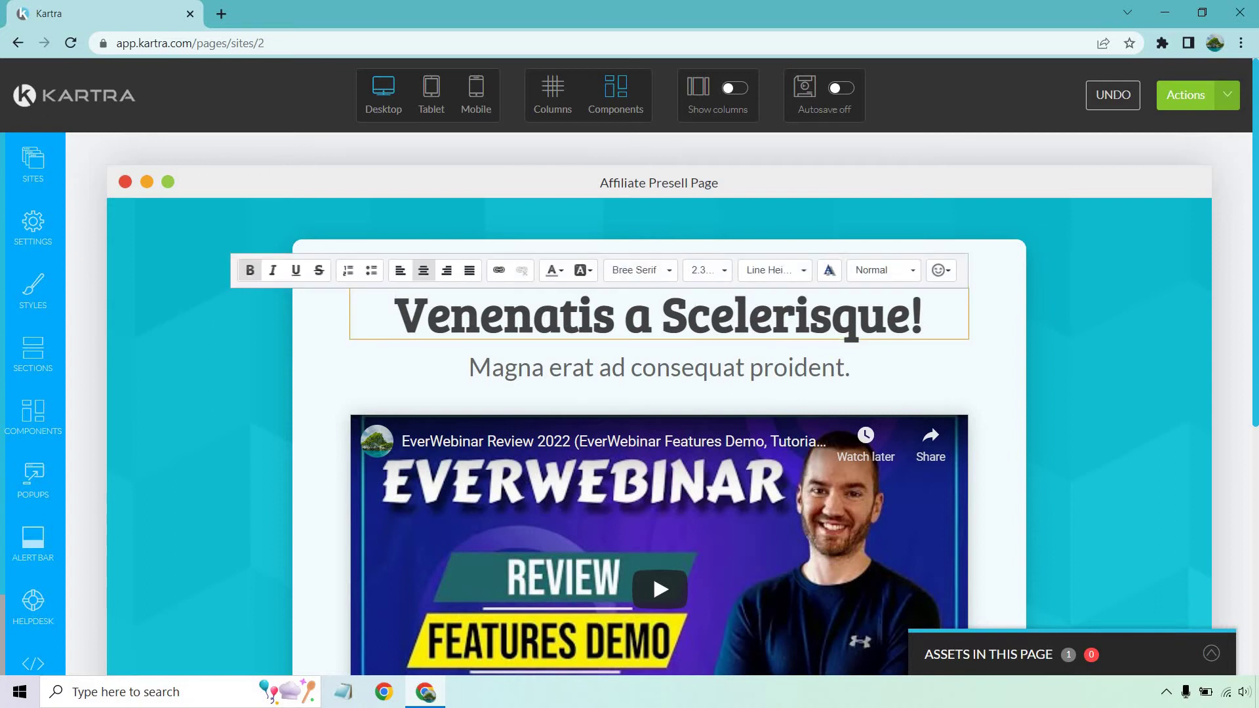
{"action": "triple_click", "coordinate": [695, 319]}
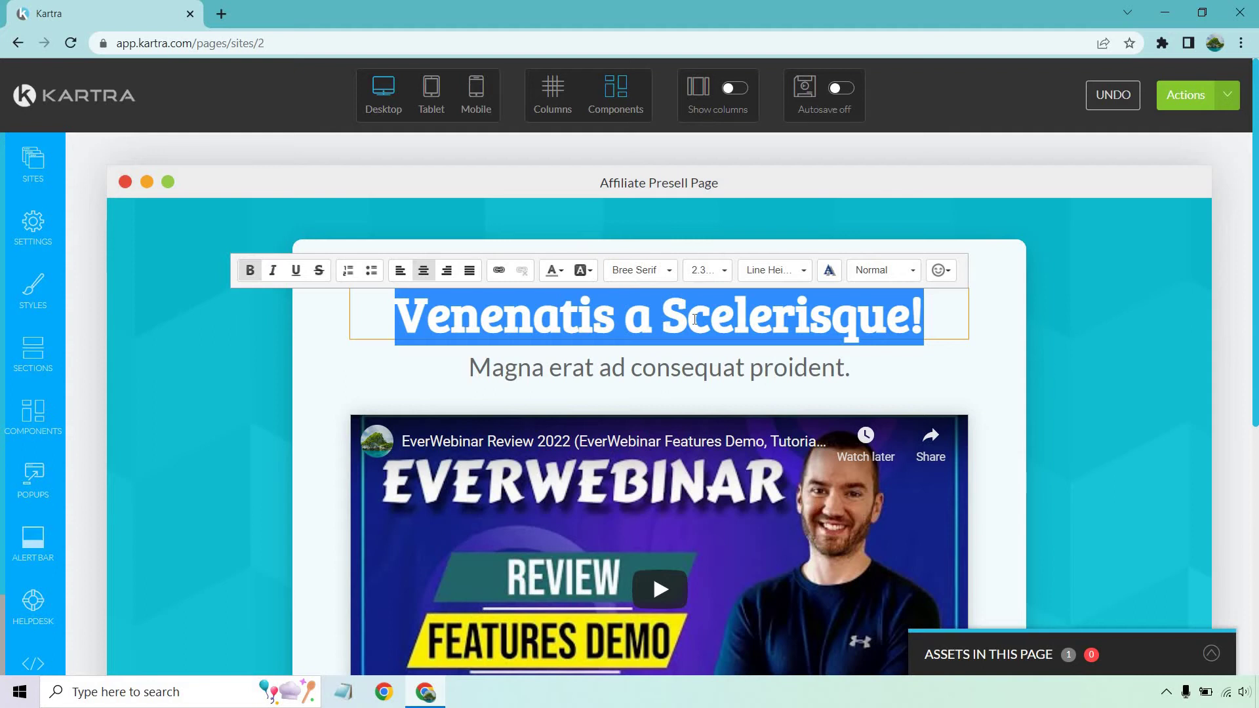
{"action": "type", "text": "S"}
{"action": "type", "text": "oftware Allows You To Generate Leads & Sal"}
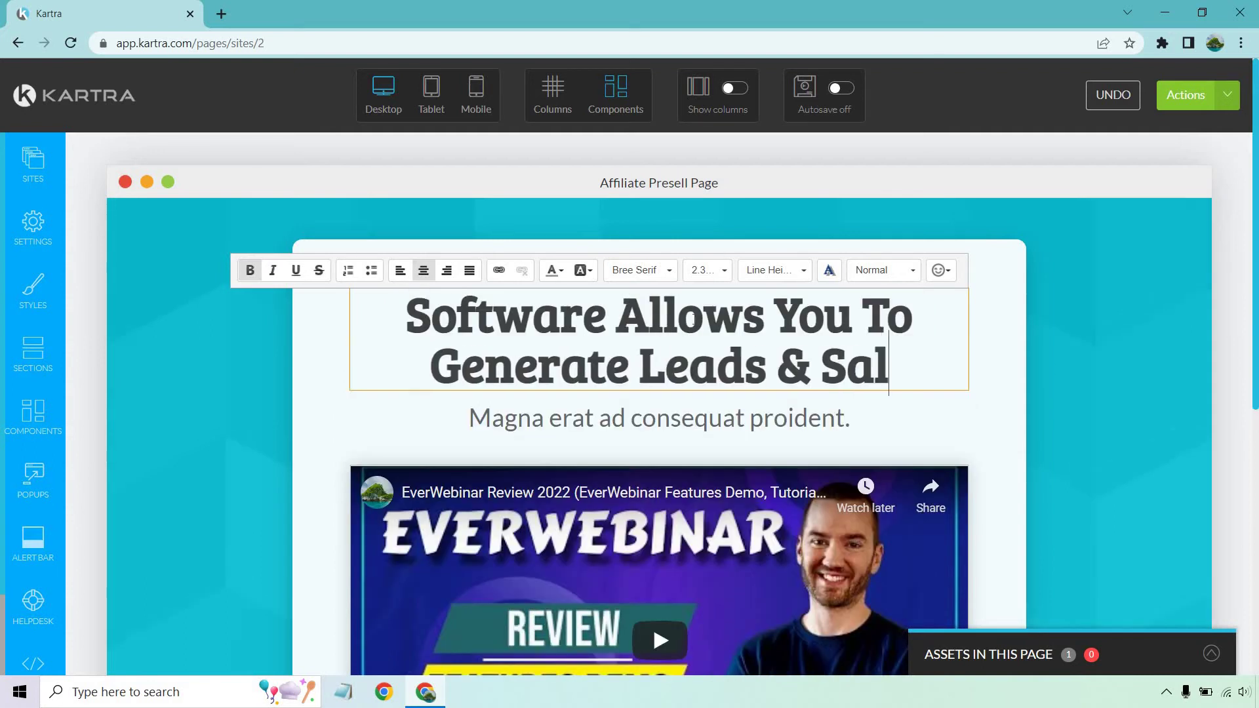
{"action": "type", "text": "es..."}
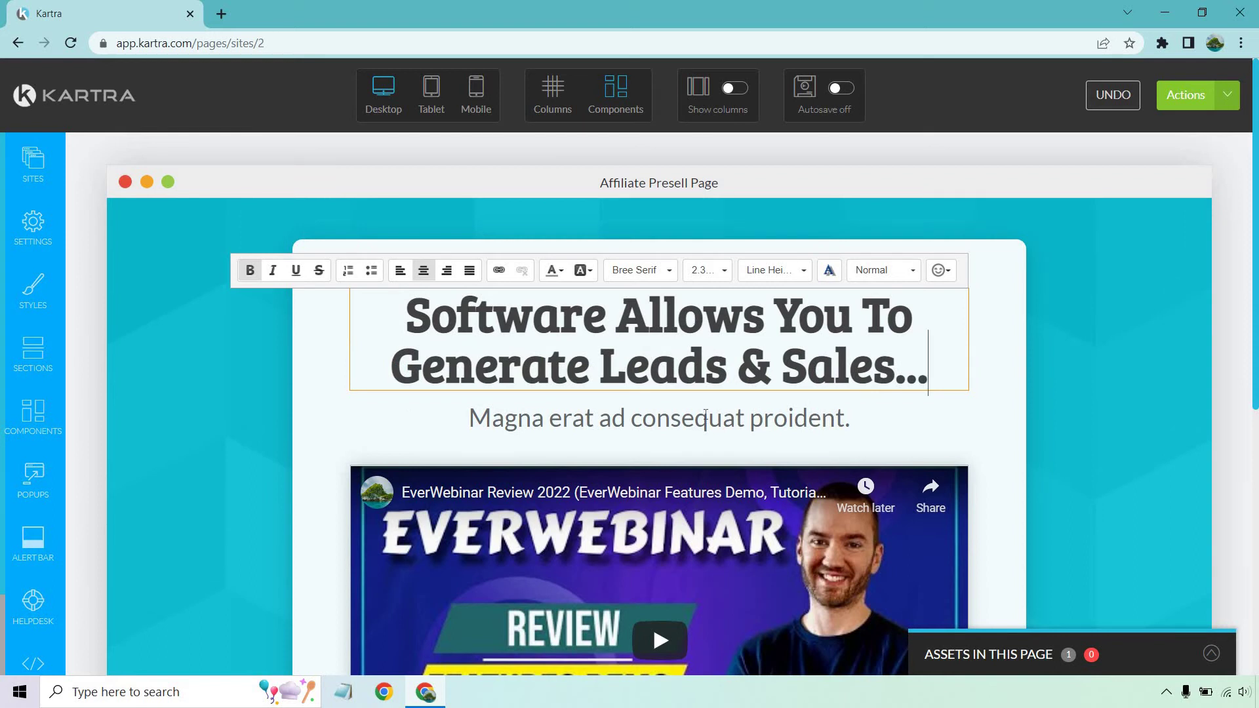
- Rewrite the subheadline under the headline as '...All On Autopilot!'
{"action": "double_click", "coordinate": [705, 414]}
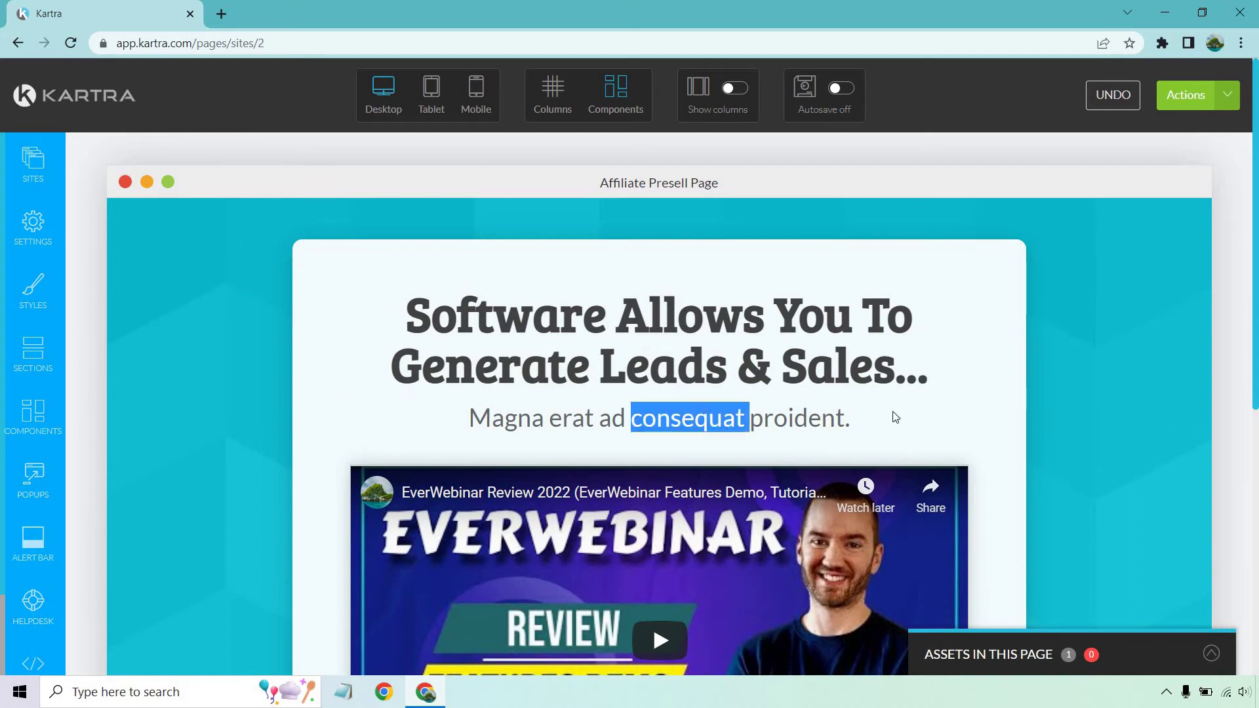
{"action": "left_click", "coordinate": [767, 415]}
{"action": "left_click", "coordinate": [696, 418]}
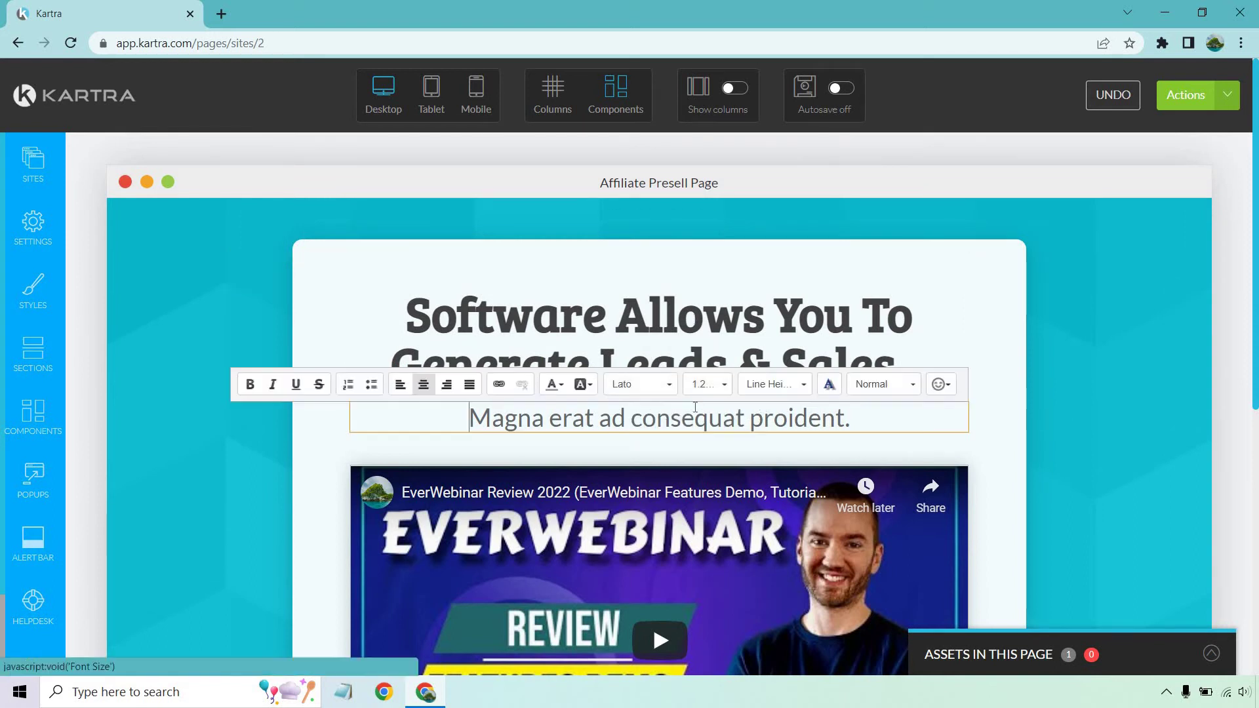
{"action": "triple_click", "coordinate": [699, 417]}
{"action": "type", "text": "Al"}
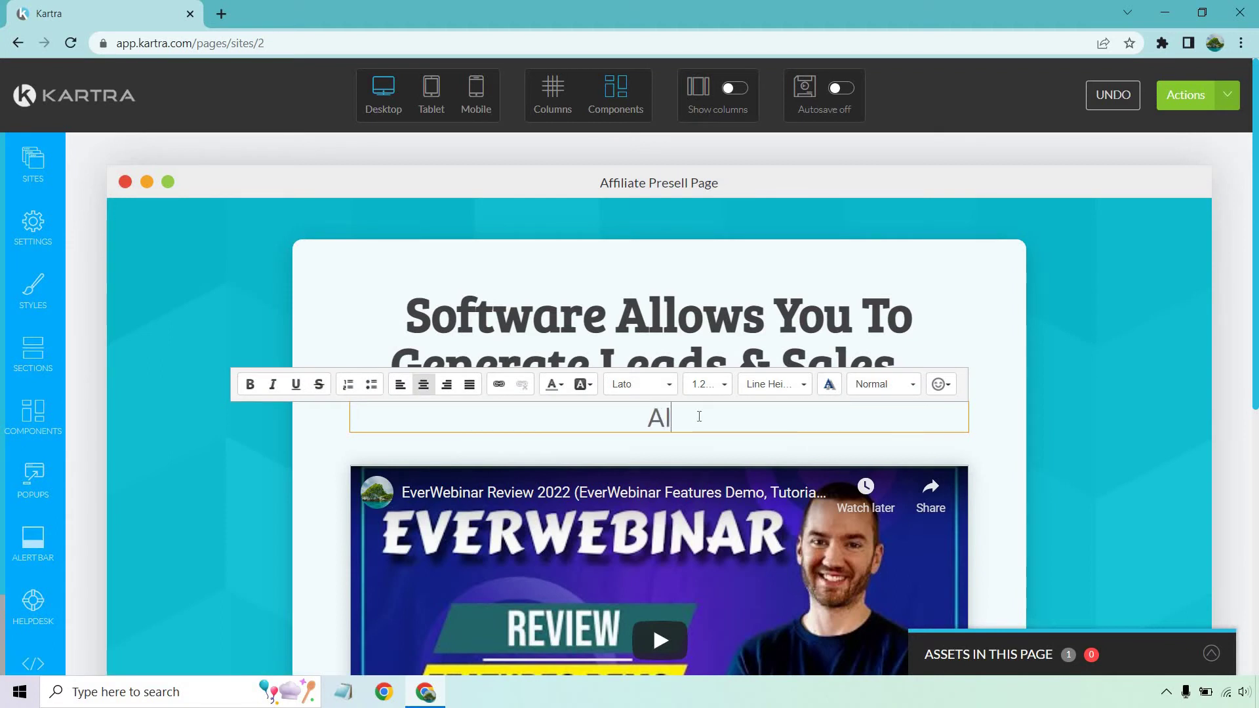
{"action": "type", "text": "l On Autopilot!"}
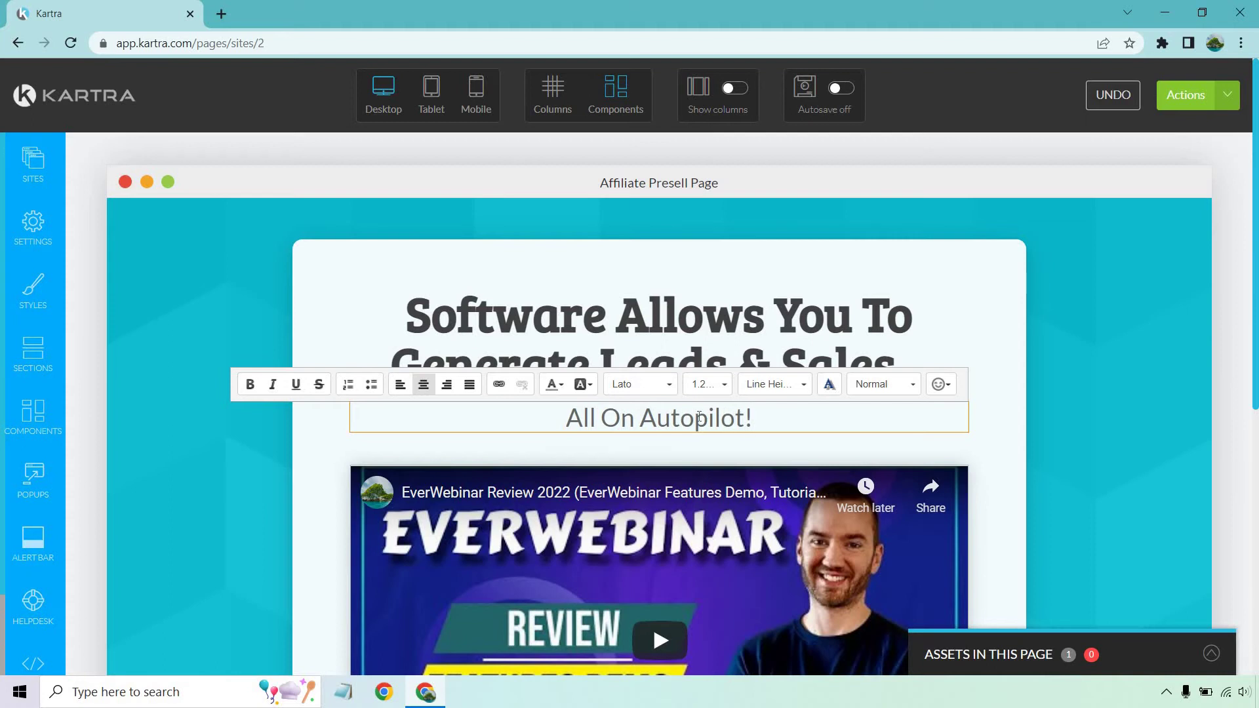
{"action": "key", "text": "Left"}
{"action": "key", "text": "Left"}
{"action": "key", "text": "Left"}
{"action": "key", "text": "Left"}
{"action": "key", "text": "Left"}
{"action": "key", "text": "Left"}
{"action": "key", "text": "Left"}
{"action": "key", "text": "Left"}
{"action": "key", "text": "Left"}
{"action": "key", "text": "Left"}
{"action": "key", "text": "Left"}
{"action": "key", "text": "Left"}
{"action": "key", "text": "Left"}
{"action": "key", "text": "Left"}
{"action": "key", "text": "Left"}
{"action": "key", "text": "Left"}
{"action": "key", "text": "Left"}
{"action": "type", "text": "..."}
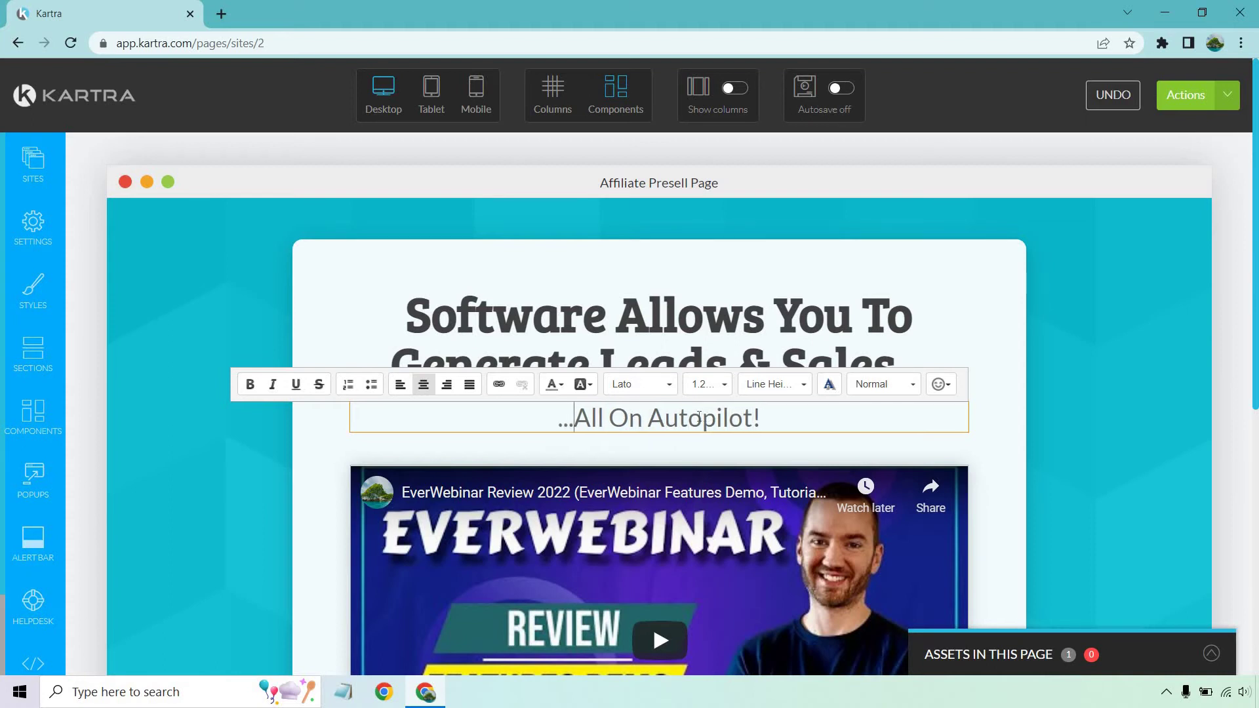
{"action": "left_click", "coordinate": [1122, 381]}
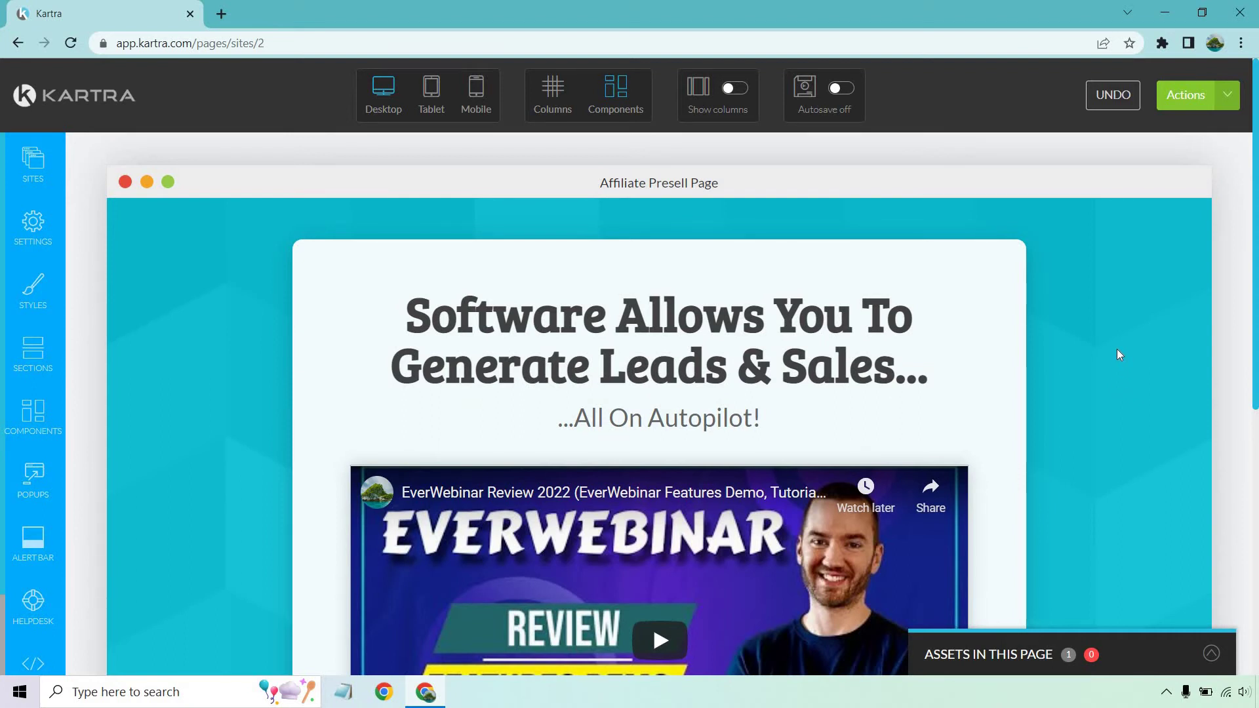
{"action": "scroll", "coordinate": [1118, 351], "scroll_direction": "down", "scroll_amount": 1}
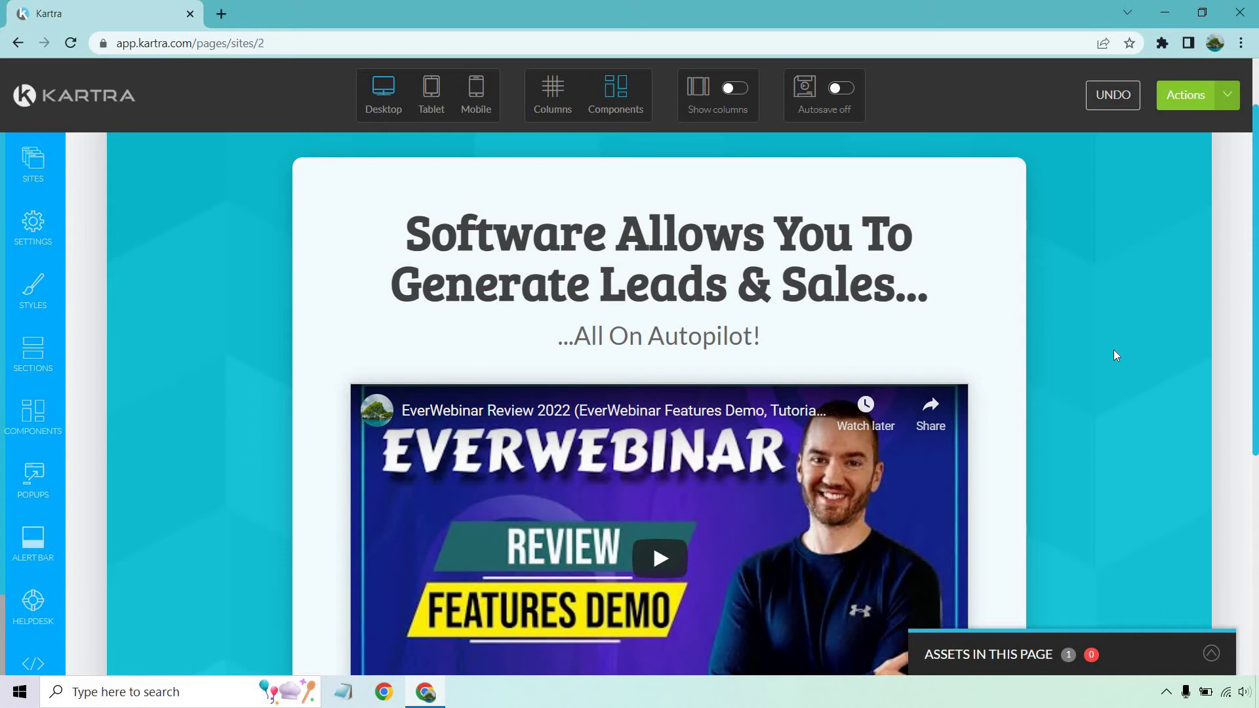
{"action": "scroll", "coordinate": [1090, 233], "scroll_direction": "down", "scroll_amount": 3}
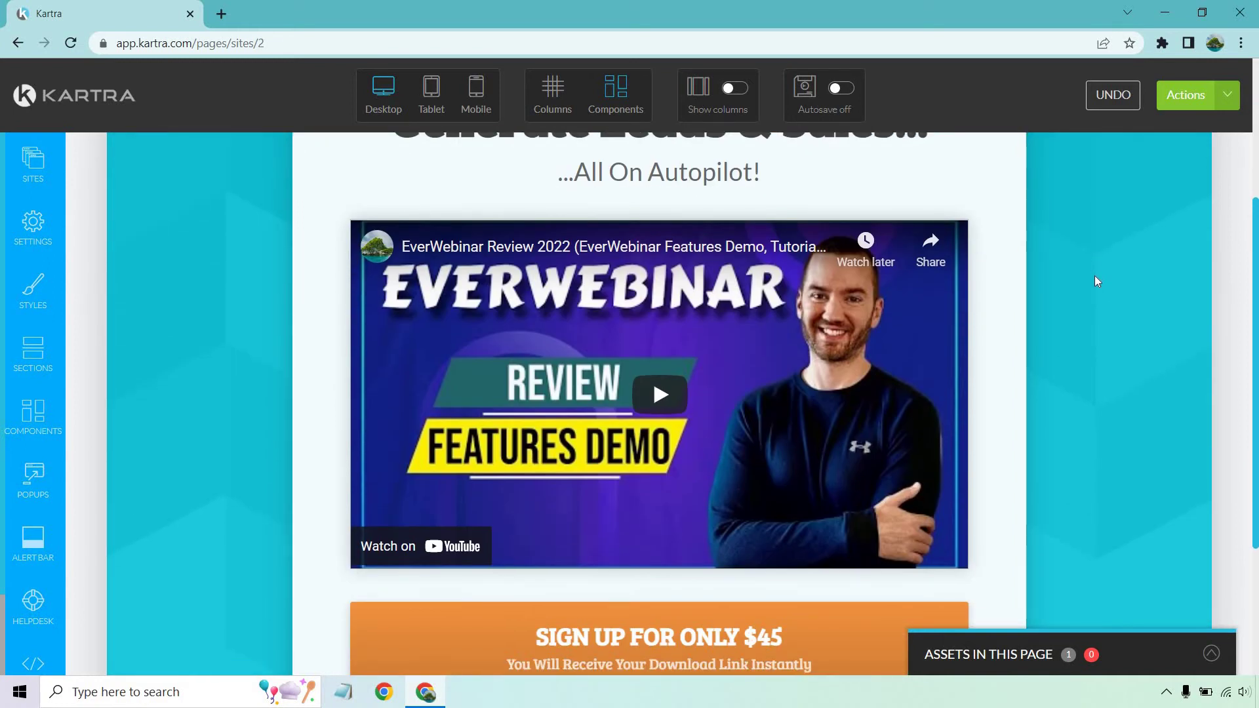
{"action": "scroll", "coordinate": [1090, 278], "scroll_direction": "down", "scroll_amount": 3}
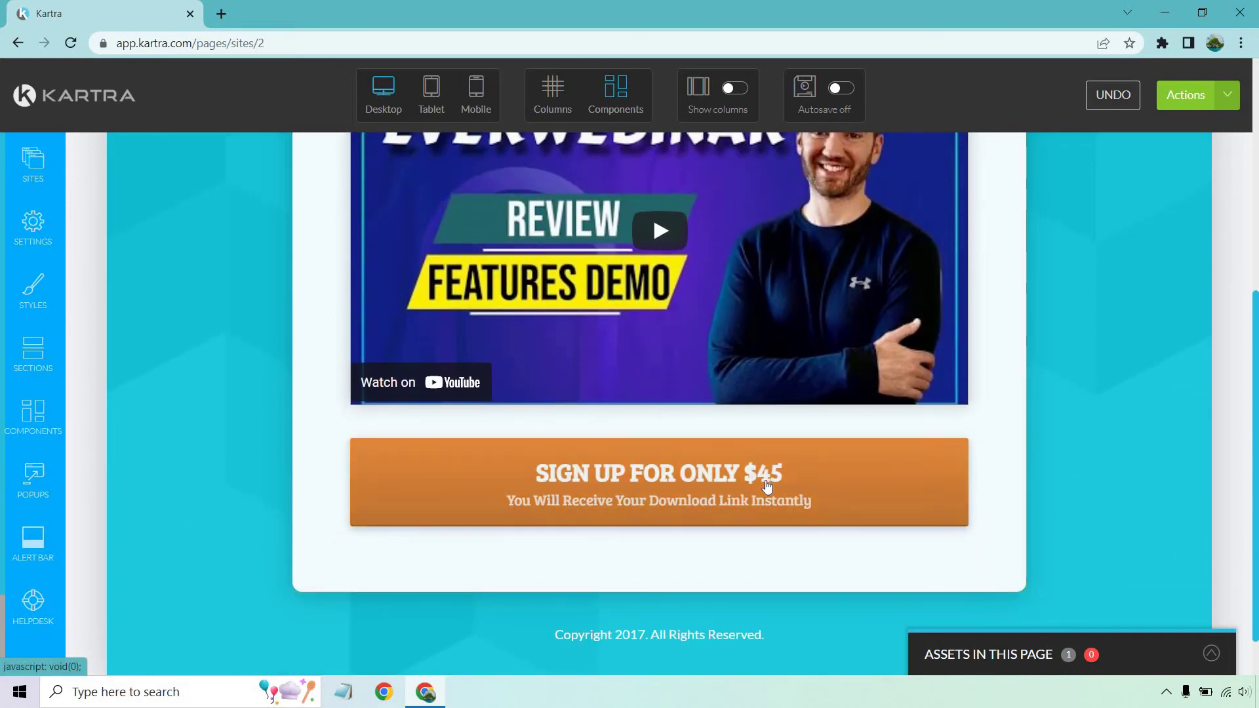
- Change the button text to 'Click Here To Try EverWebinar Today / Unlock Your $1 Trial'
{"action": "mouse_move", "coordinate": [741, 482]}
{"action": "left_click", "coordinate": [676, 423]}
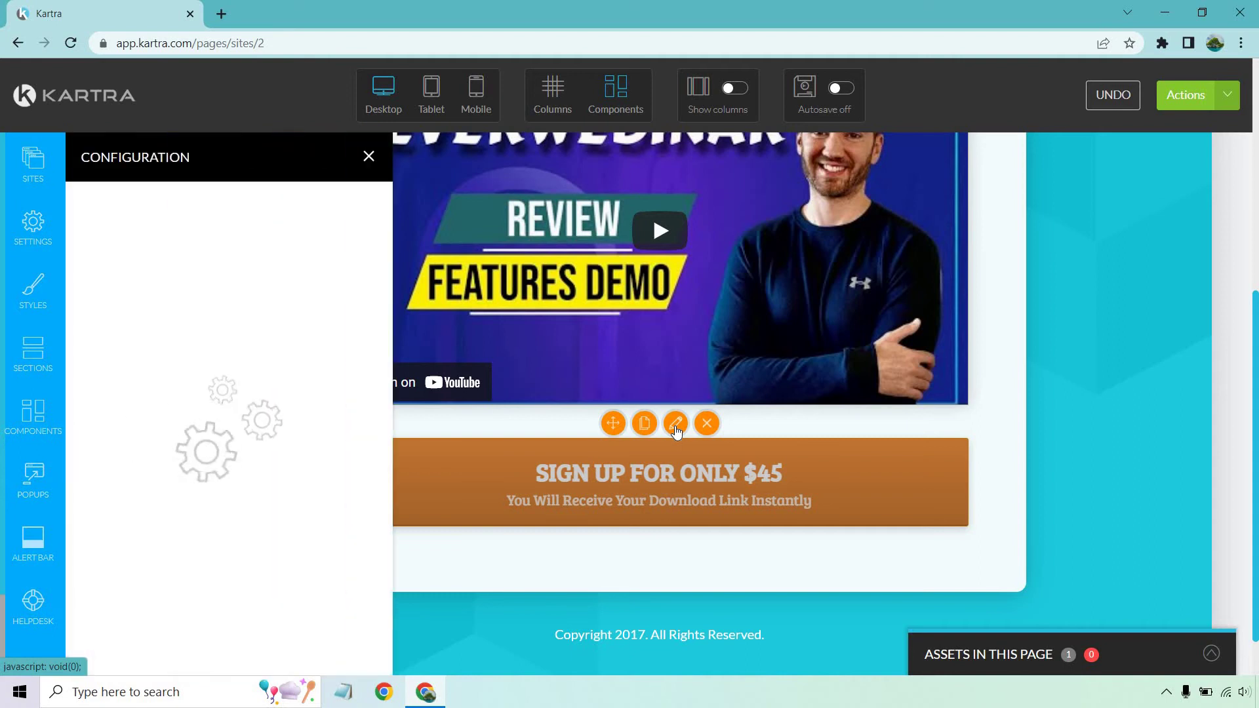
{"action": "double_click", "coordinate": [255, 289]}
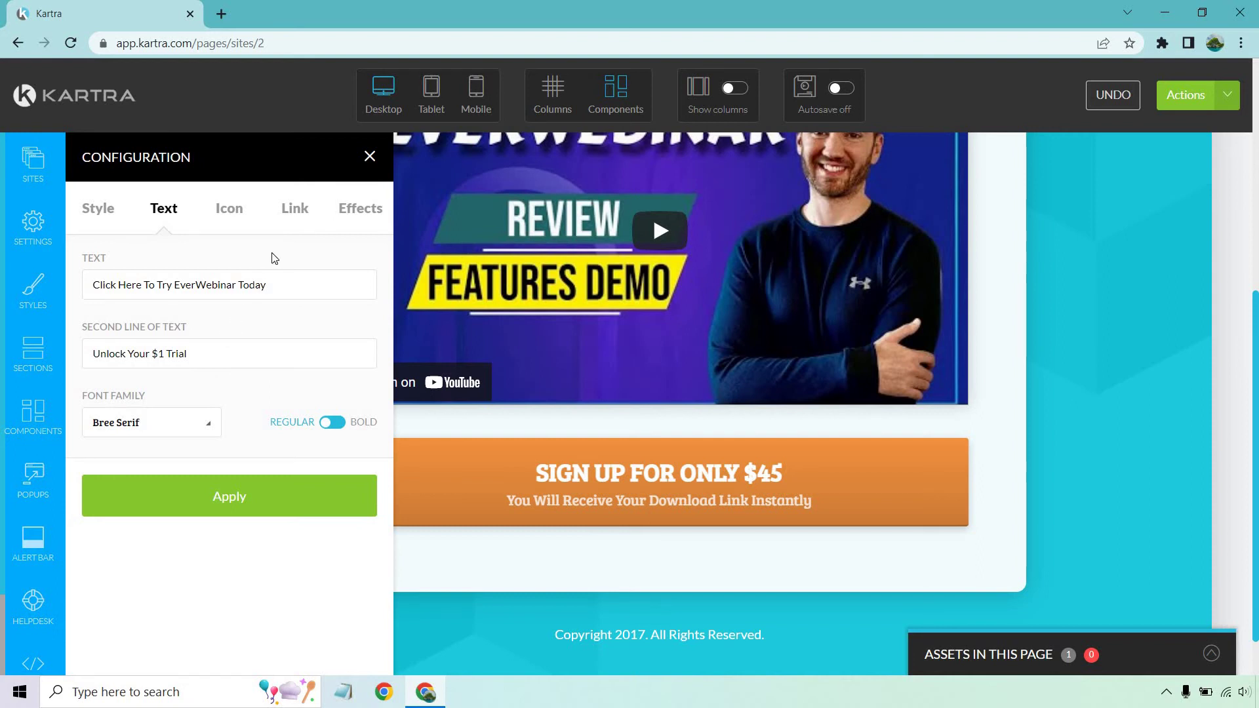
{"action": "left_click", "coordinate": [292, 209]}
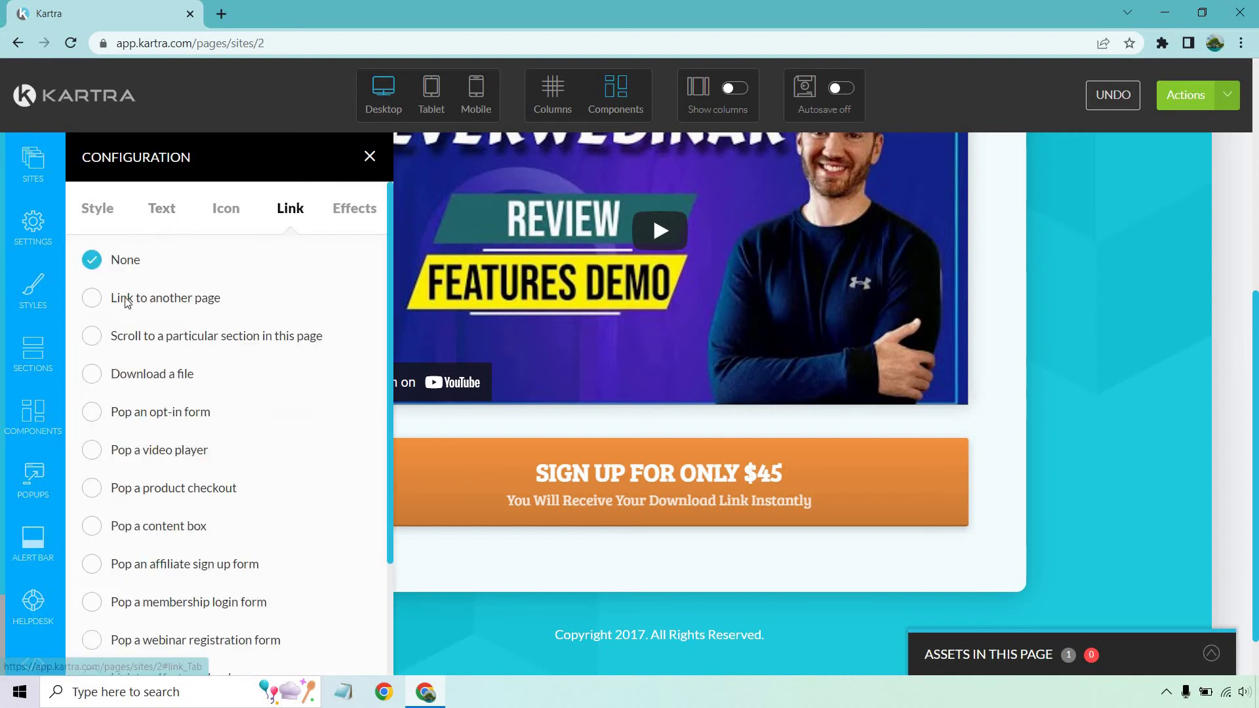
{"action": "left_click", "coordinate": [95, 301]}
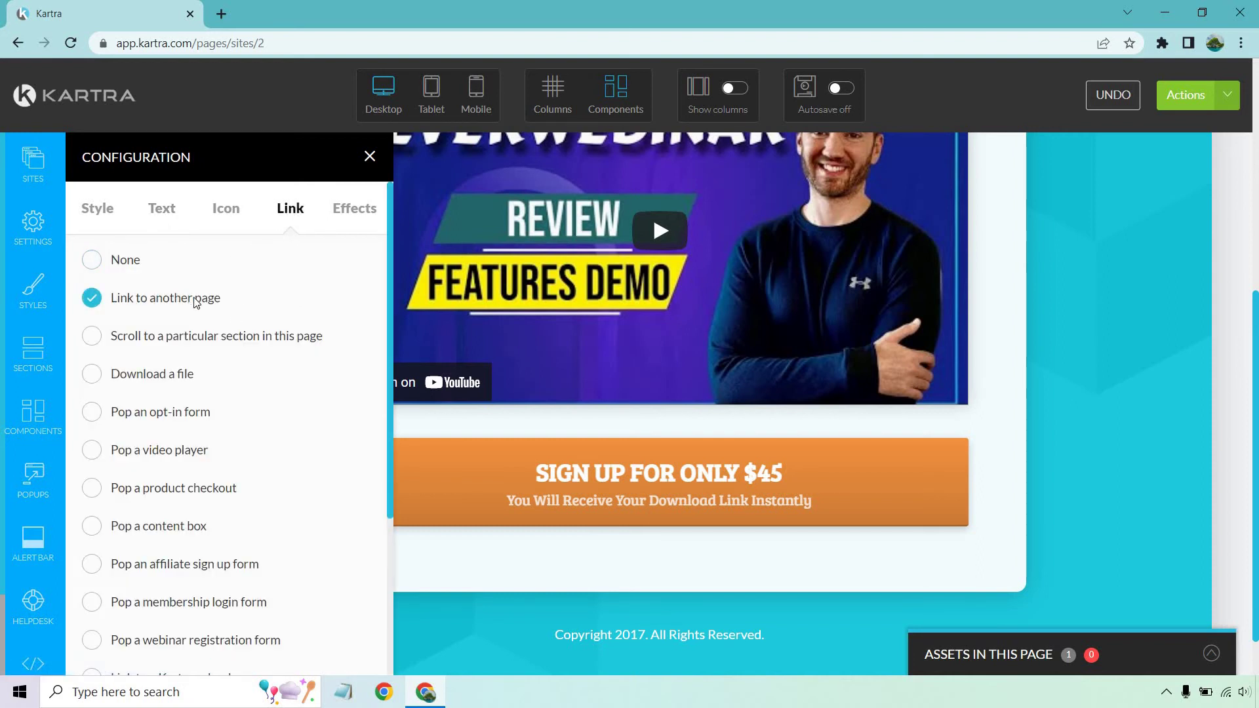
{"action": "scroll", "coordinate": [207, 314], "scroll_direction": "down", "scroll_amount": 5}
{"action": "left_click", "coordinate": [211, 565]}
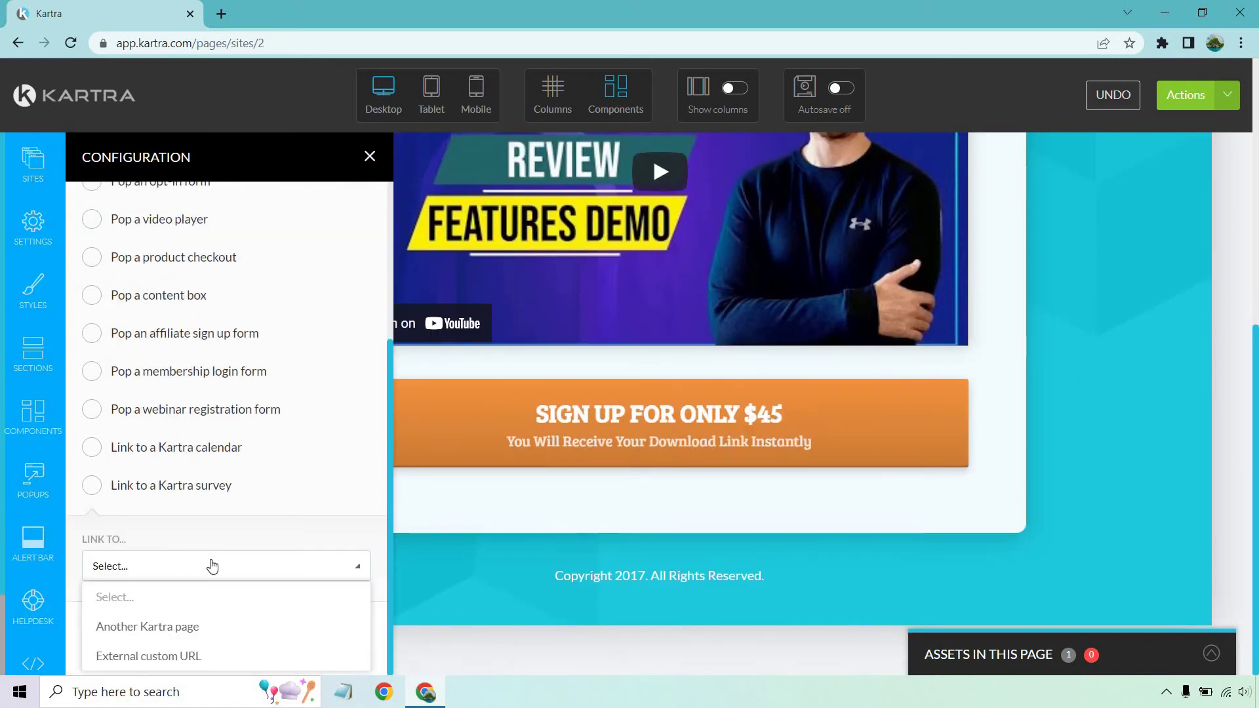
{"action": "left_click", "coordinate": [181, 658]}
{"action": "scroll", "coordinate": [223, 556], "scroll_direction": "down", "scroll_amount": 1}
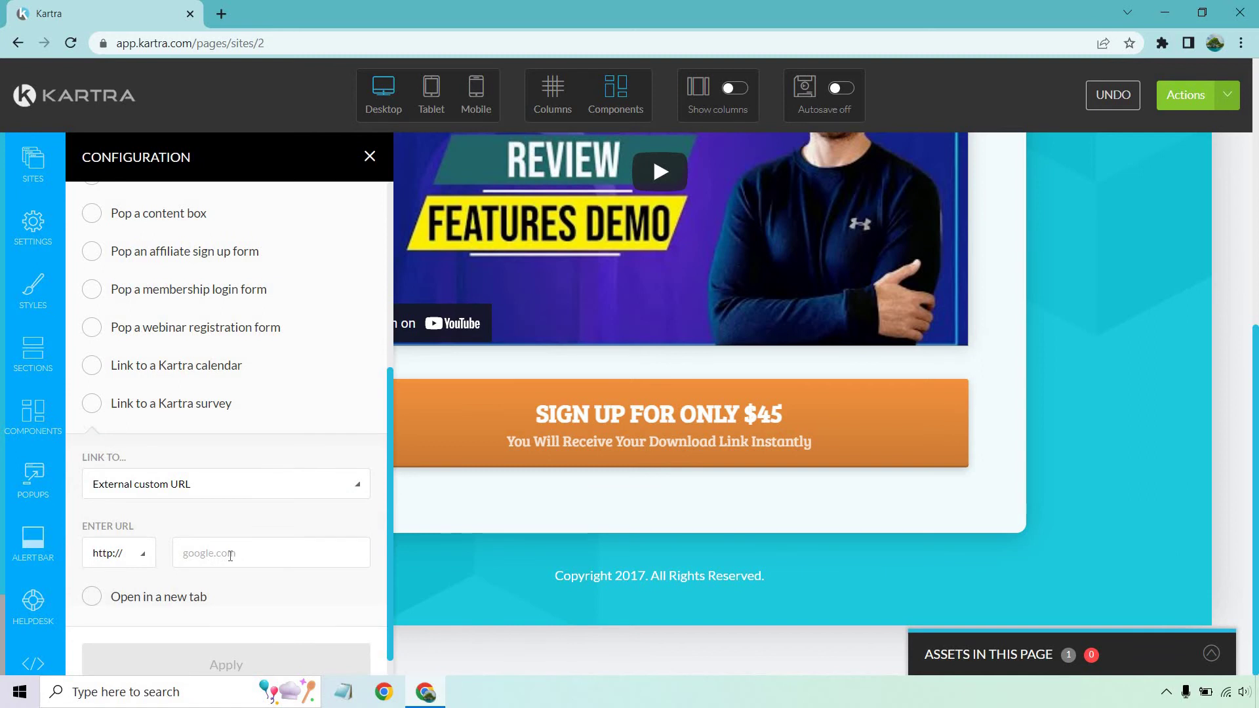
{"action": "left_click", "coordinate": [231, 556]}
{"action": "type", "text": "www.youraffiliate"}
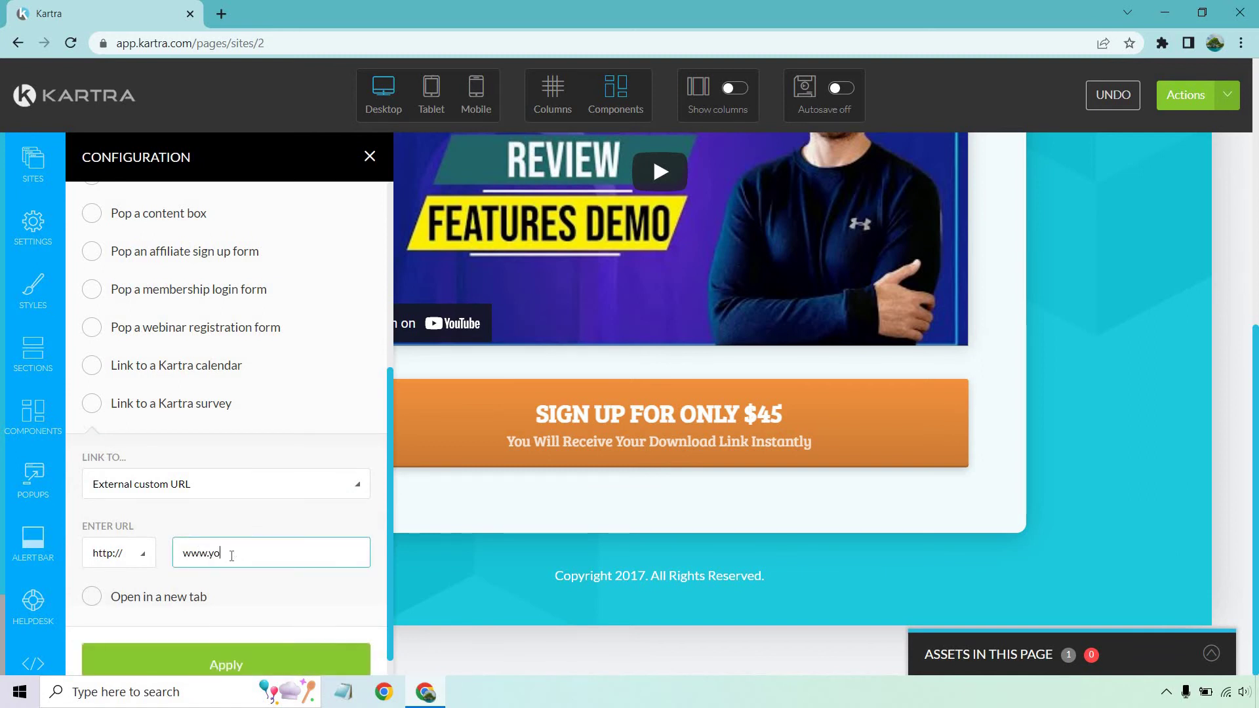
{"action": "type", "text": "link.com"}
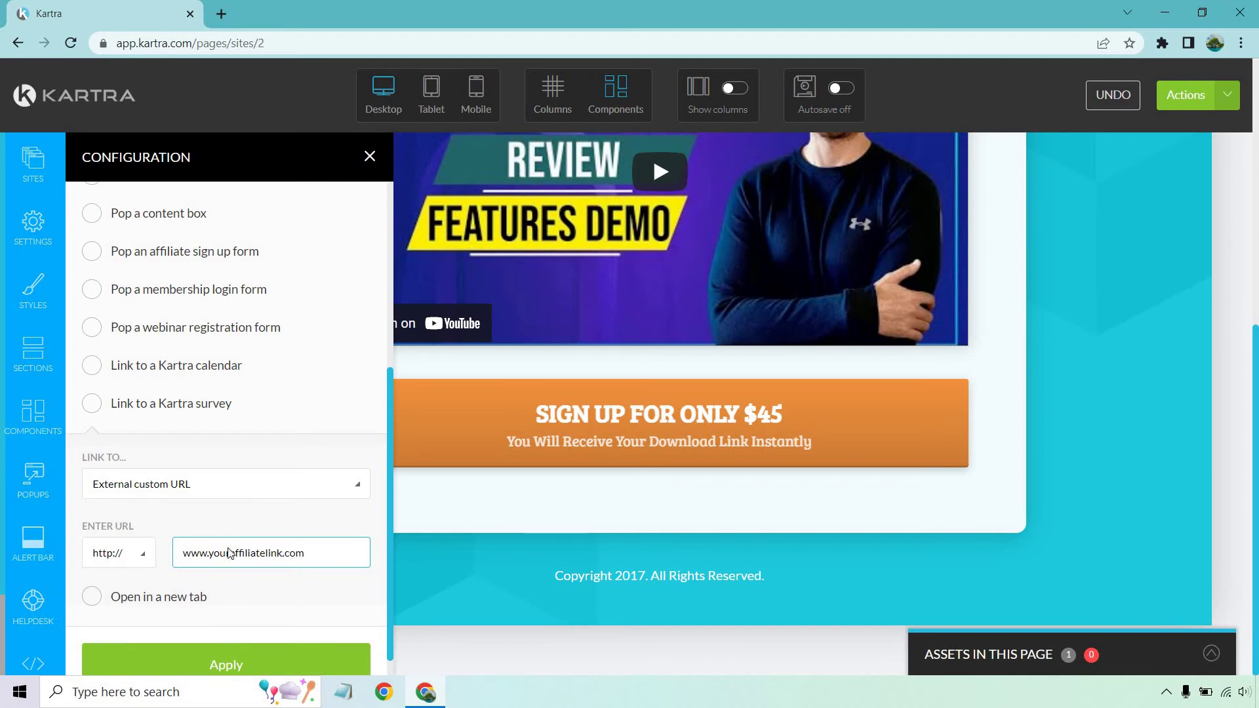
{"action": "scroll", "coordinate": [216, 548], "scroll_direction": "down", "scroll_amount": 1}
{"action": "left_click", "coordinate": [98, 572]}
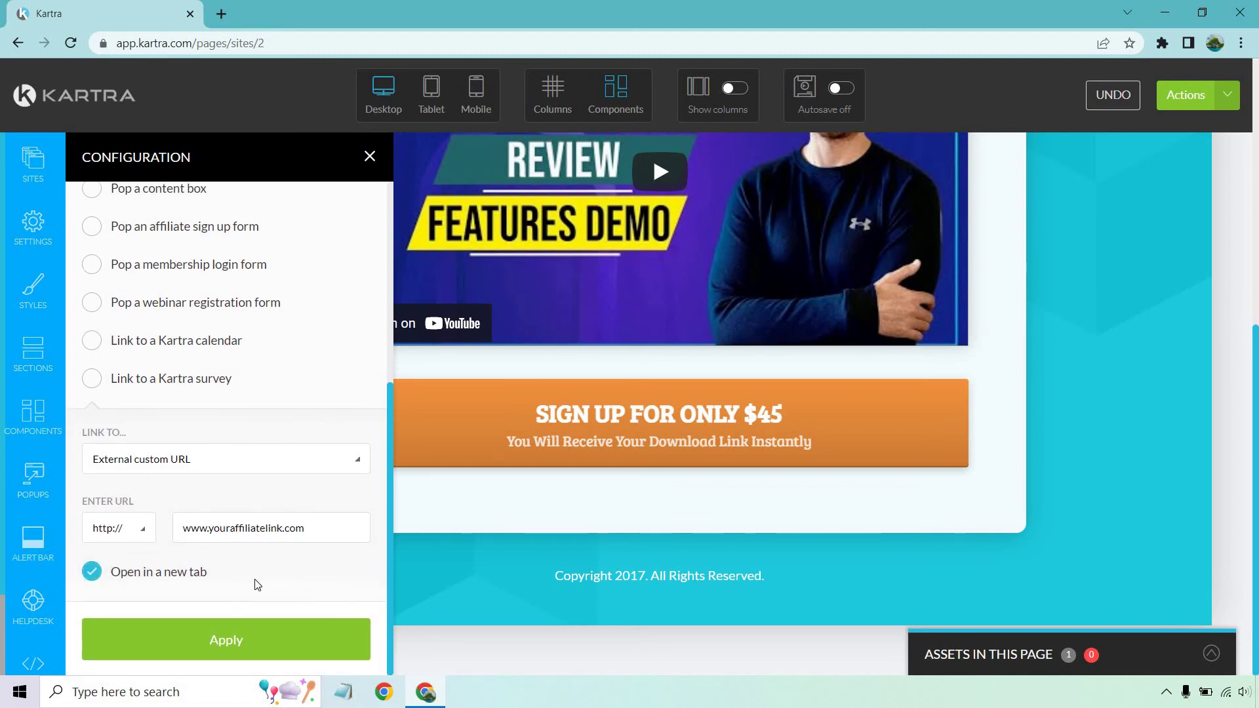
{"action": "left_click", "coordinate": [280, 641]}
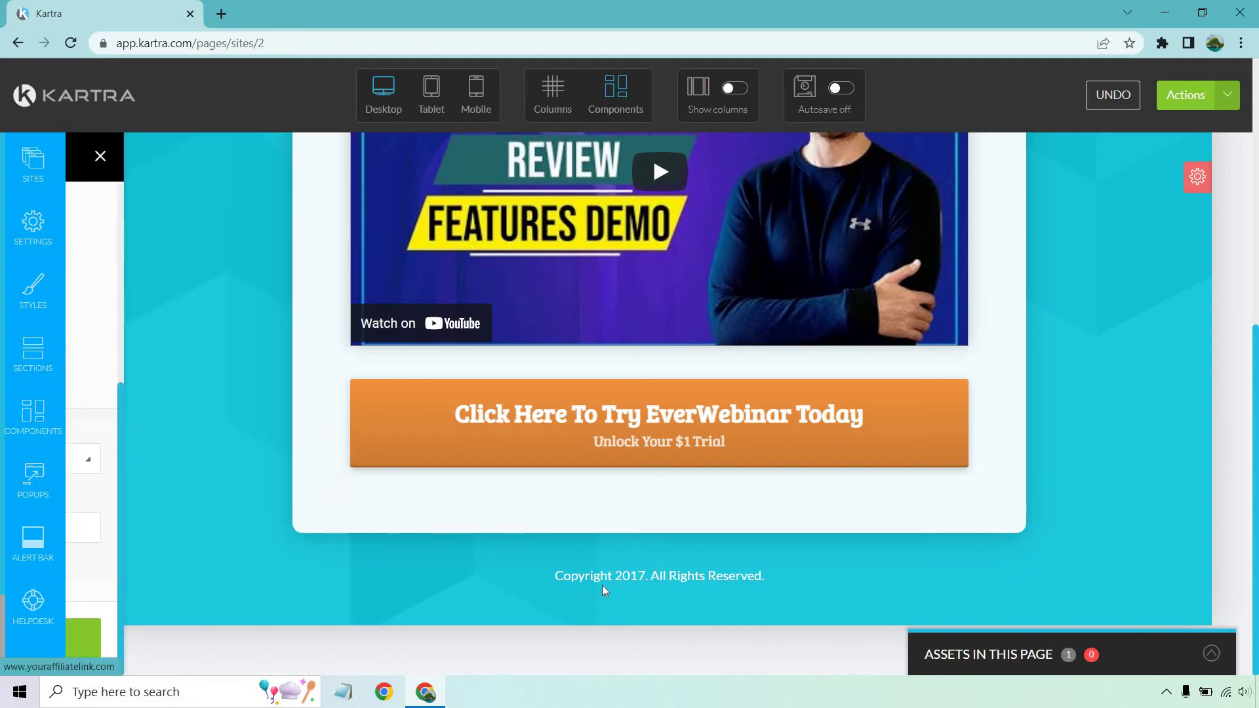
- Change the copyright year in the footer from 2017 to 2022
{"action": "mouse_move", "coordinate": [682, 558]}
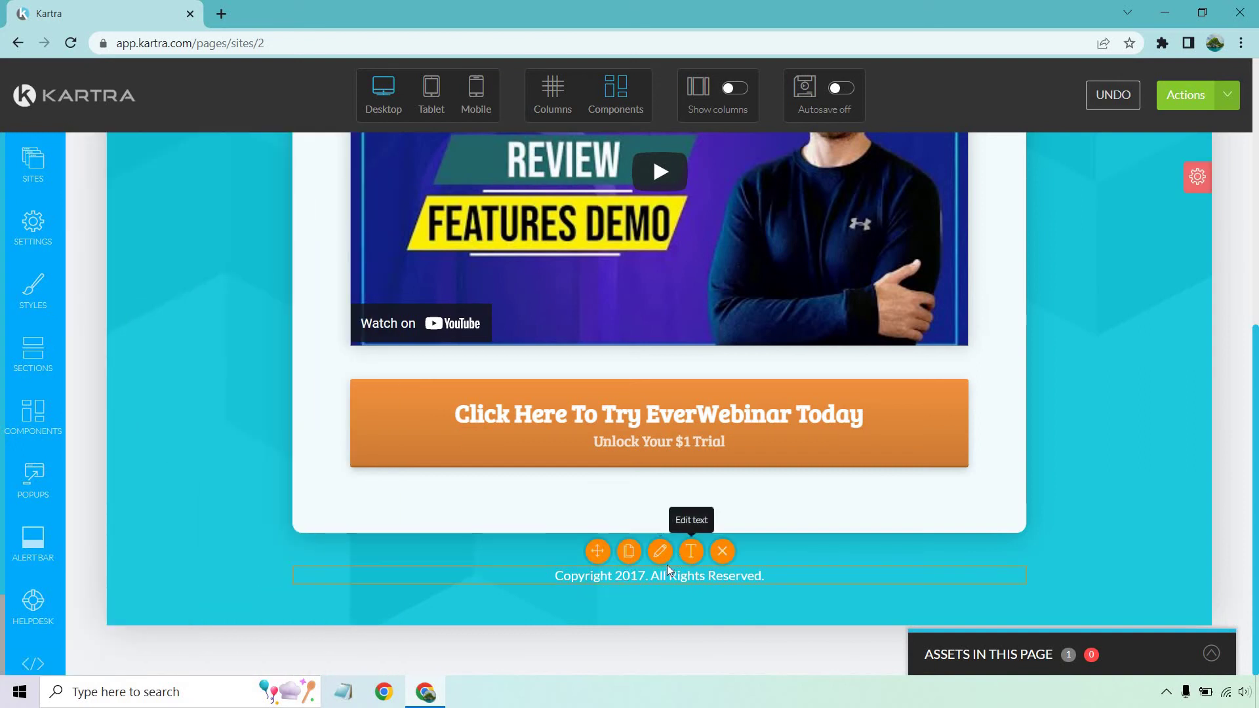
{"action": "left_click", "coordinate": [640, 576]}
{"action": "key", "text": "BackSpace"}
{"action": "key", "text": "Delete"}
{"action": "type", "text": "22"}
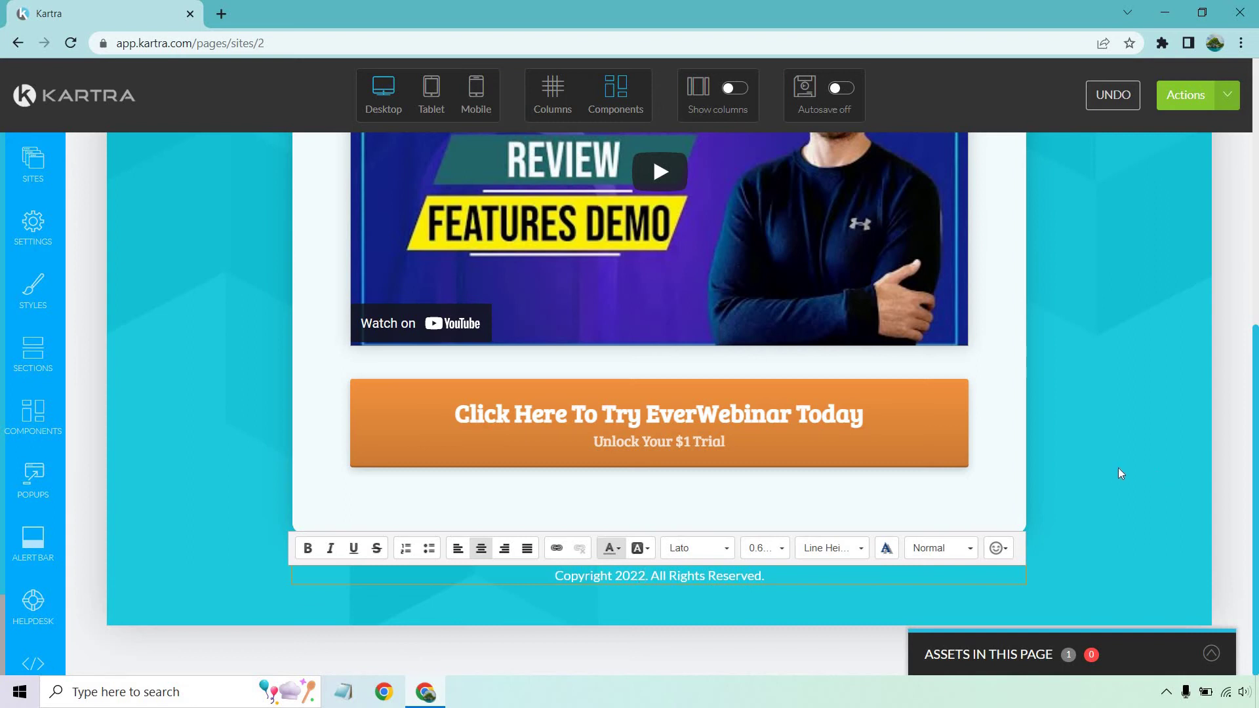
{"action": "left_click", "coordinate": [1119, 467]}
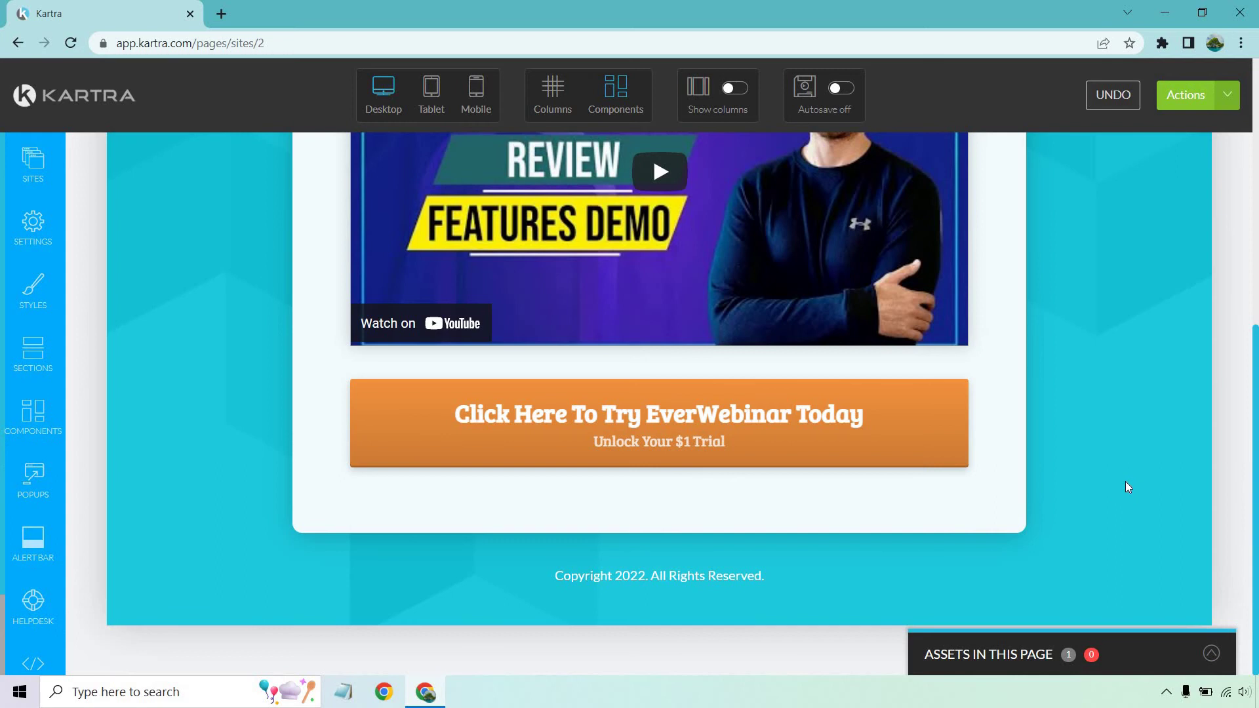
- Save the current progress on the Affiliate Presell Page
{"action": "scroll", "coordinate": [1123, 485], "scroll_direction": "up", "scroll_amount": 1}
{"action": "scroll", "coordinate": [1123, 485], "scroll_direction": "up", "scroll_amount": 6}
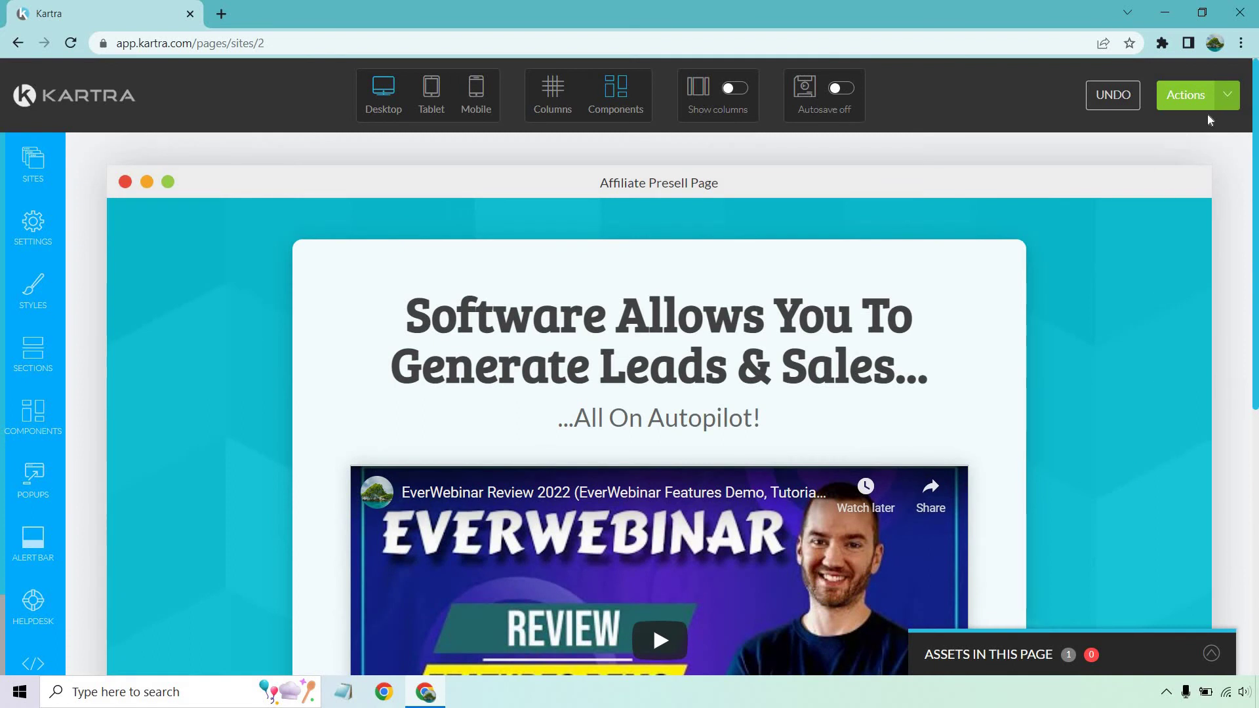
{"action": "left_click", "coordinate": [1225, 99]}
{"action": "left_click", "coordinate": [1184, 165]}
- Preview the page in a new tab and scroll through its headline, video and button
{"action": "left_click", "coordinate": [1227, 98]}
{"action": "left_click", "coordinate": [1155, 128]}
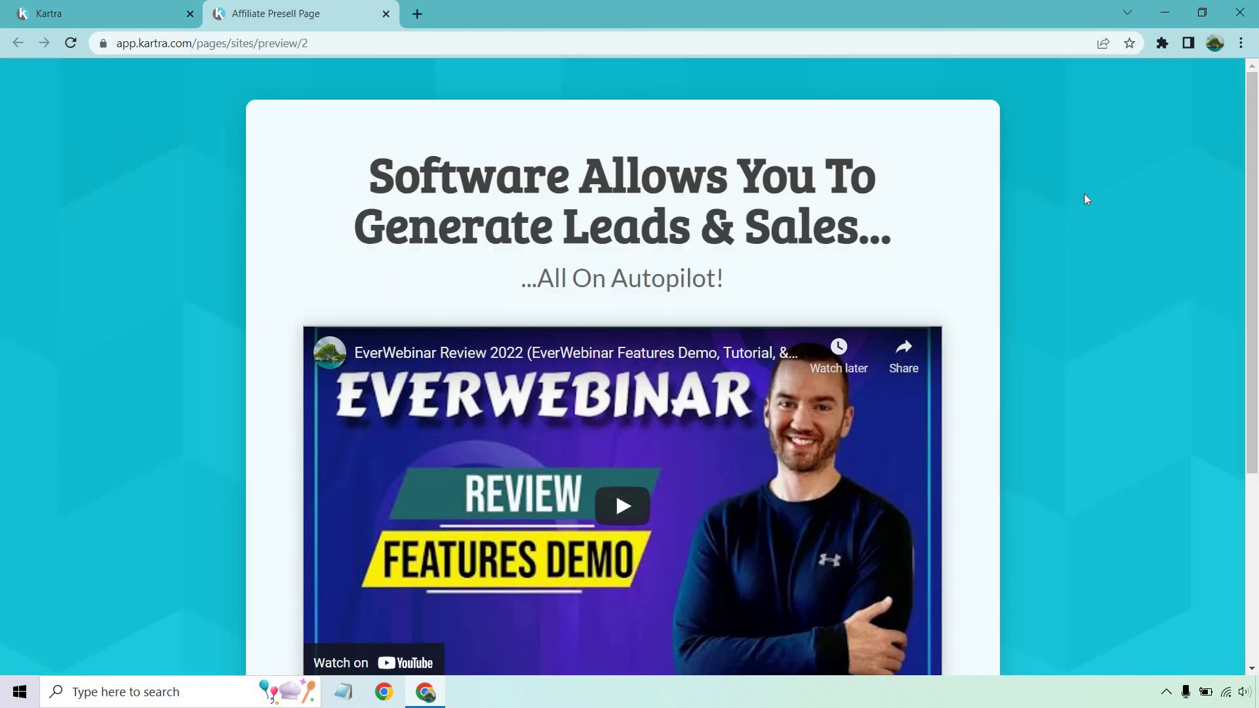
{"action": "scroll", "coordinate": [1085, 194], "scroll_direction": "down", "scroll_amount": 2}
{"action": "scroll", "coordinate": [1080, 172], "scroll_direction": "up", "scroll_amount": 1}
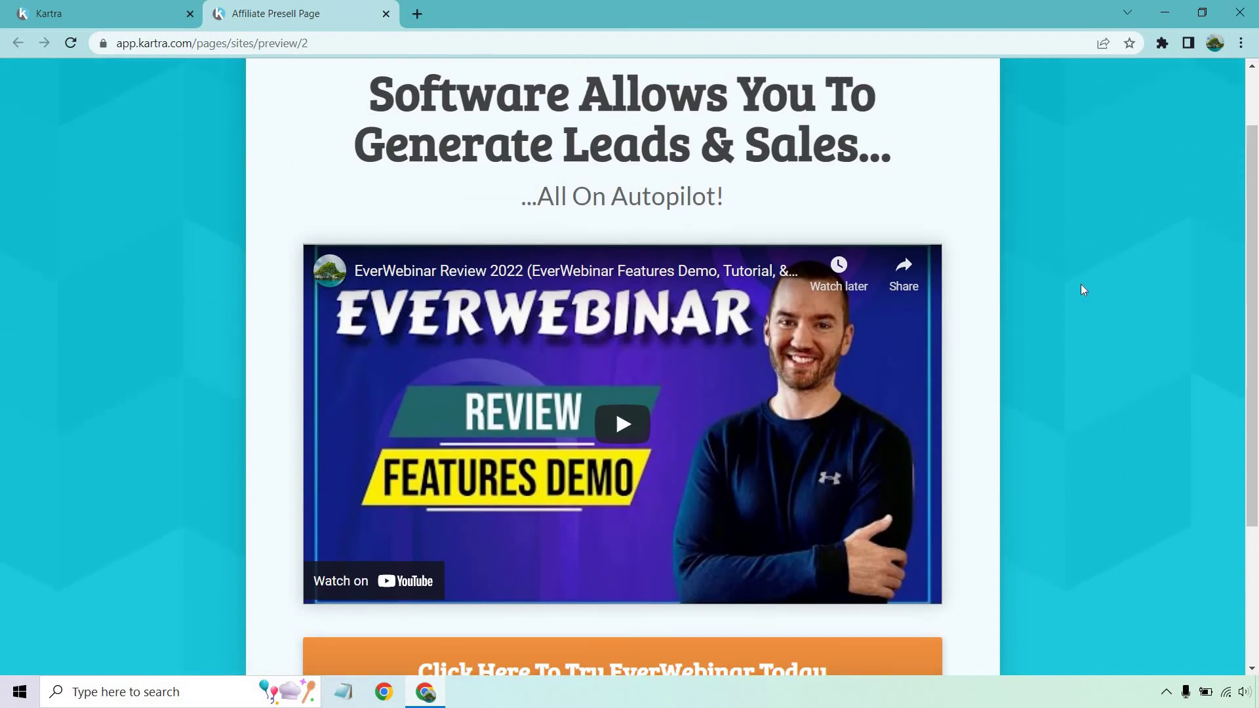
{"action": "scroll", "coordinate": [1056, 292], "scroll_direction": "up", "scroll_amount": 1}
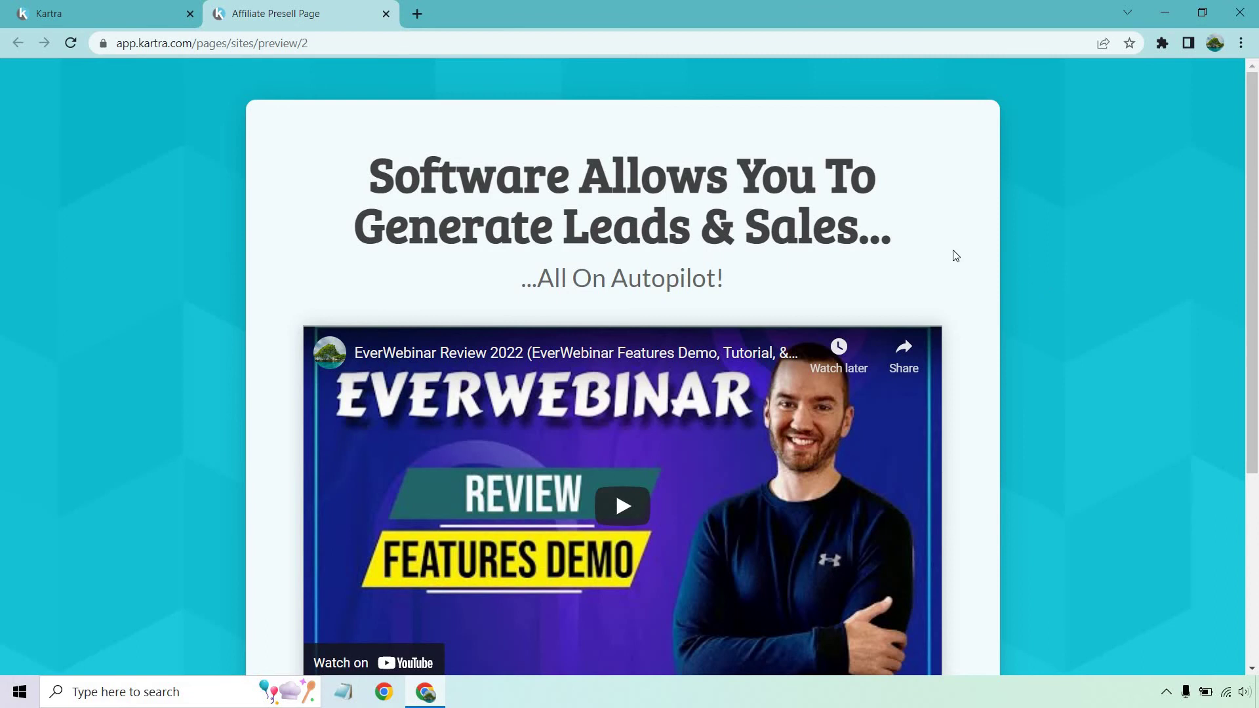
{"action": "left_click_drag", "start_coordinate": [901, 234], "coordinate": [374, 197]}
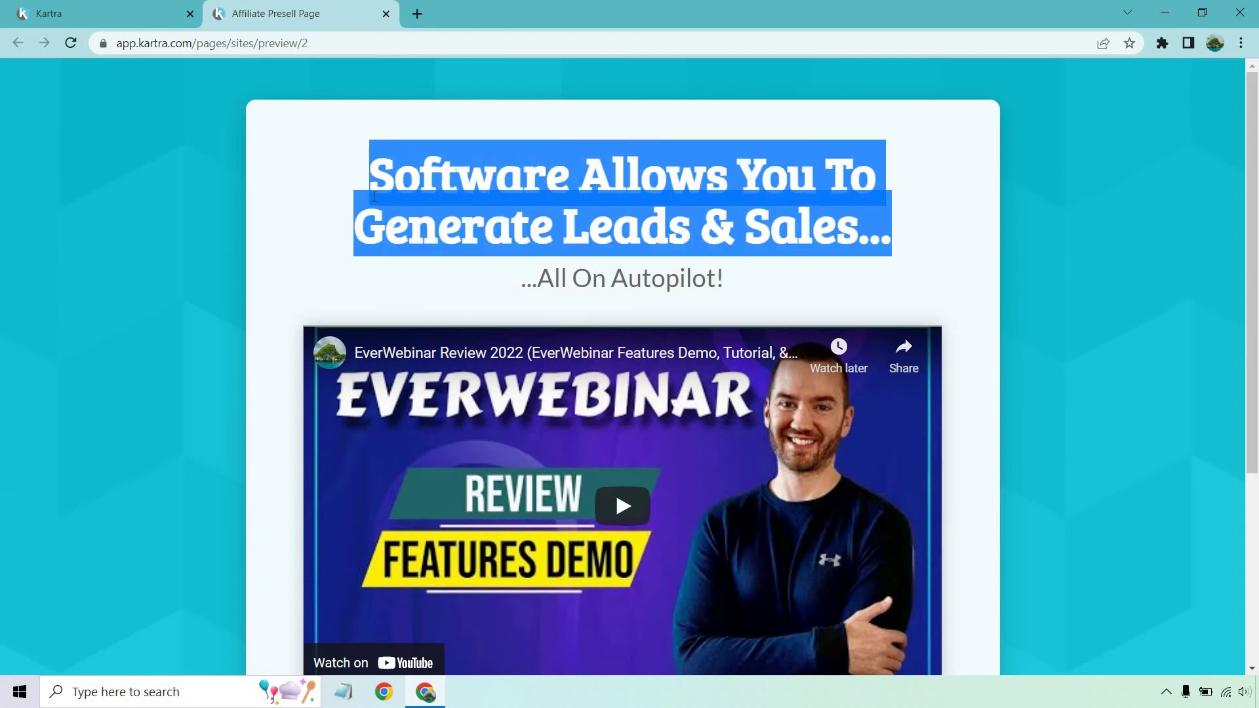
{"action": "left_click", "coordinate": [1123, 177]}
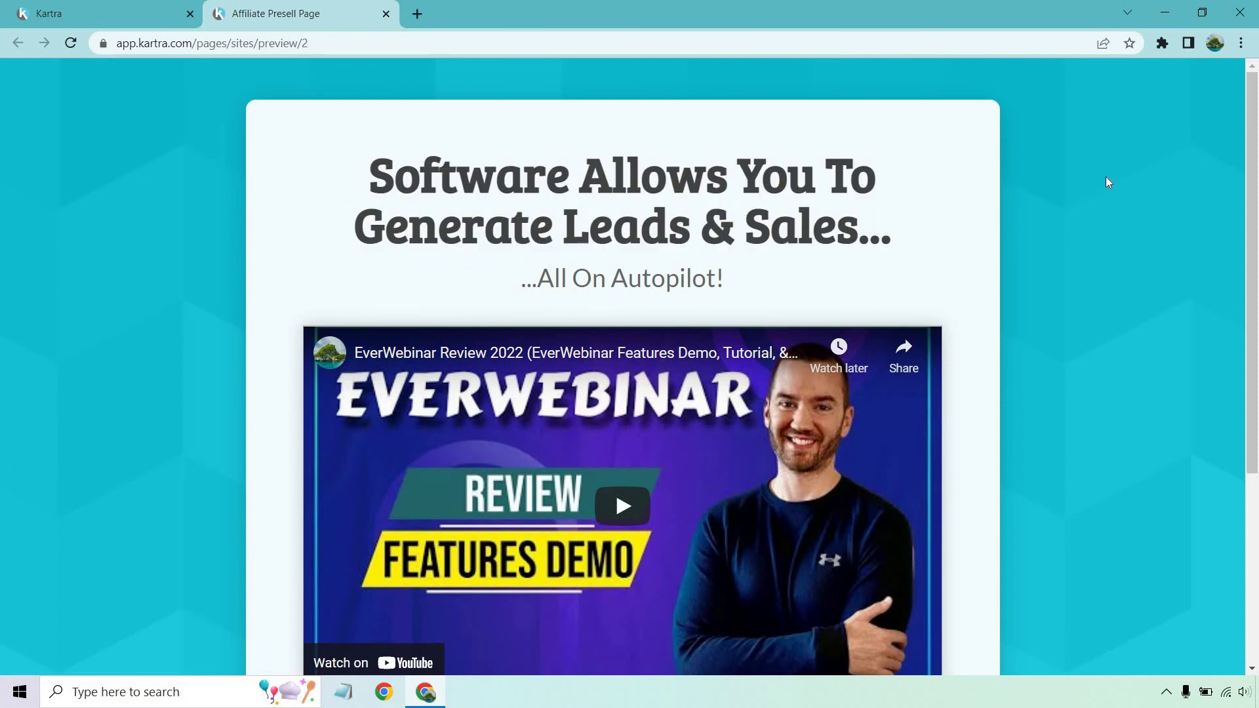
{"action": "scroll", "coordinate": [1106, 176], "scroll_direction": "down", "scroll_amount": 5}
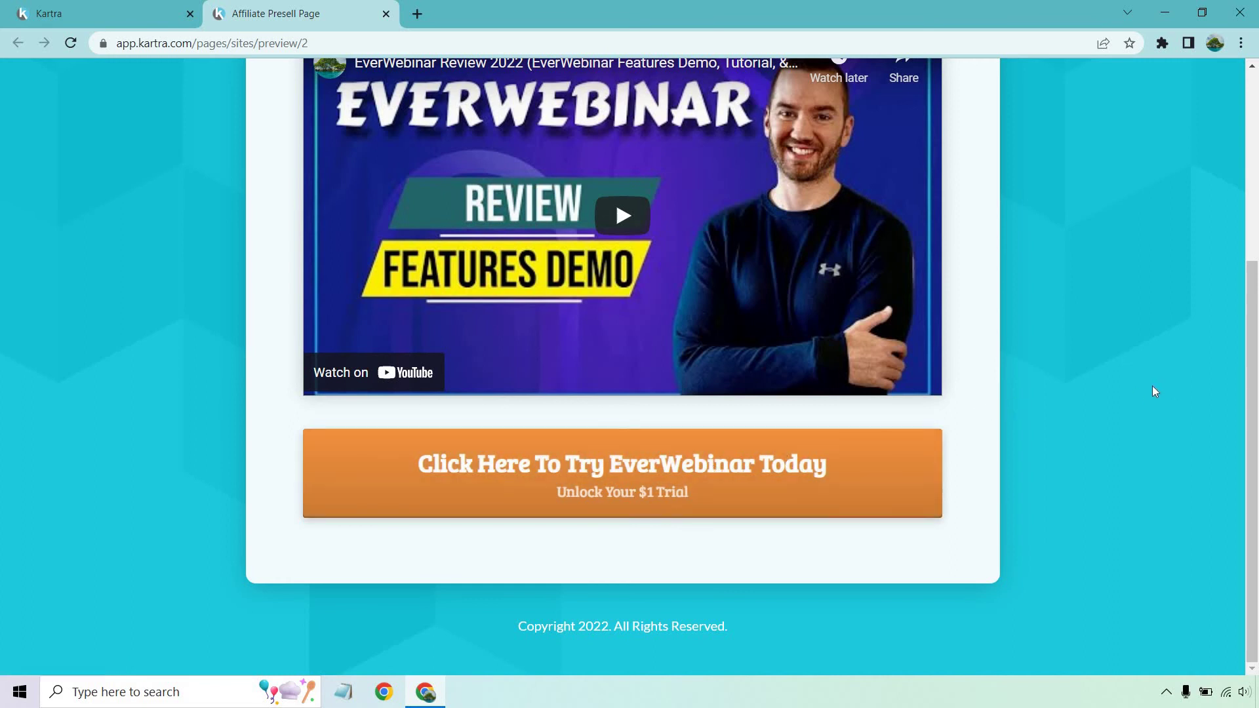
{"action": "scroll", "coordinate": [1154, 392], "scroll_direction": "up", "scroll_amount": 5}
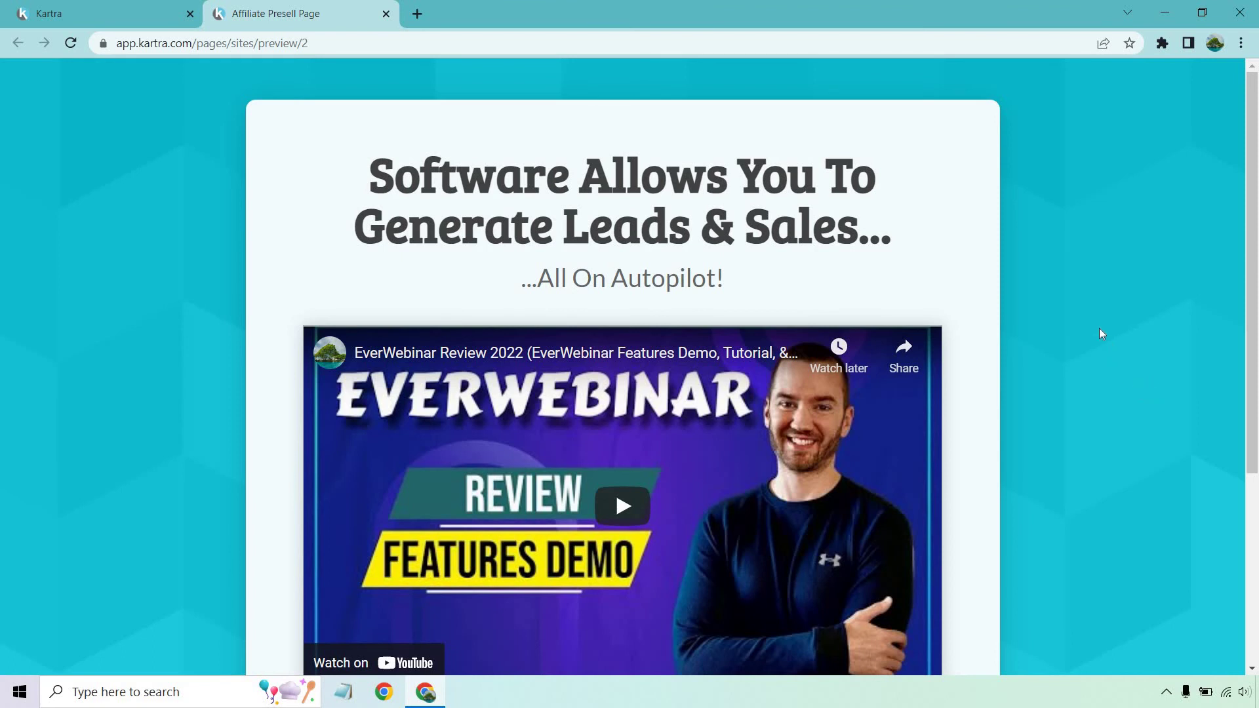
{"action": "scroll", "coordinate": [1101, 332], "scroll_direction": "down", "scroll_amount": 3}
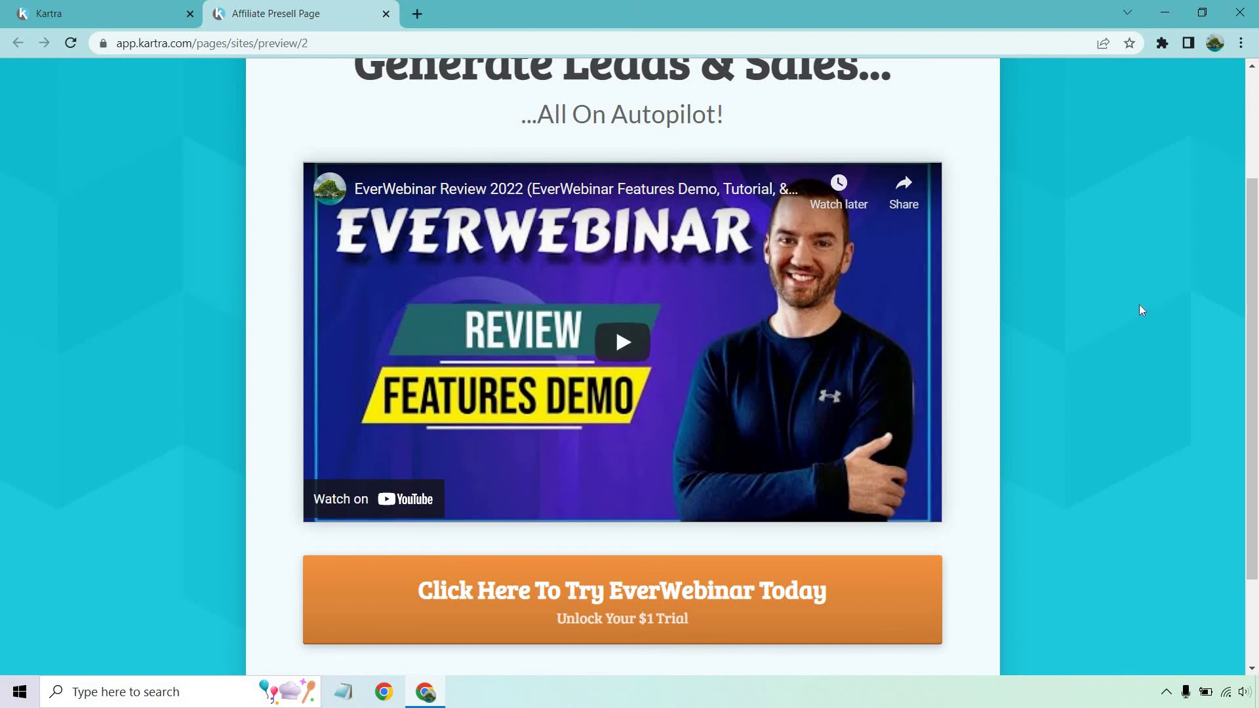
{"action": "scroll", "coordinate": [1140, 306], "scroll_direction": "up", "scroll_amount": 3}
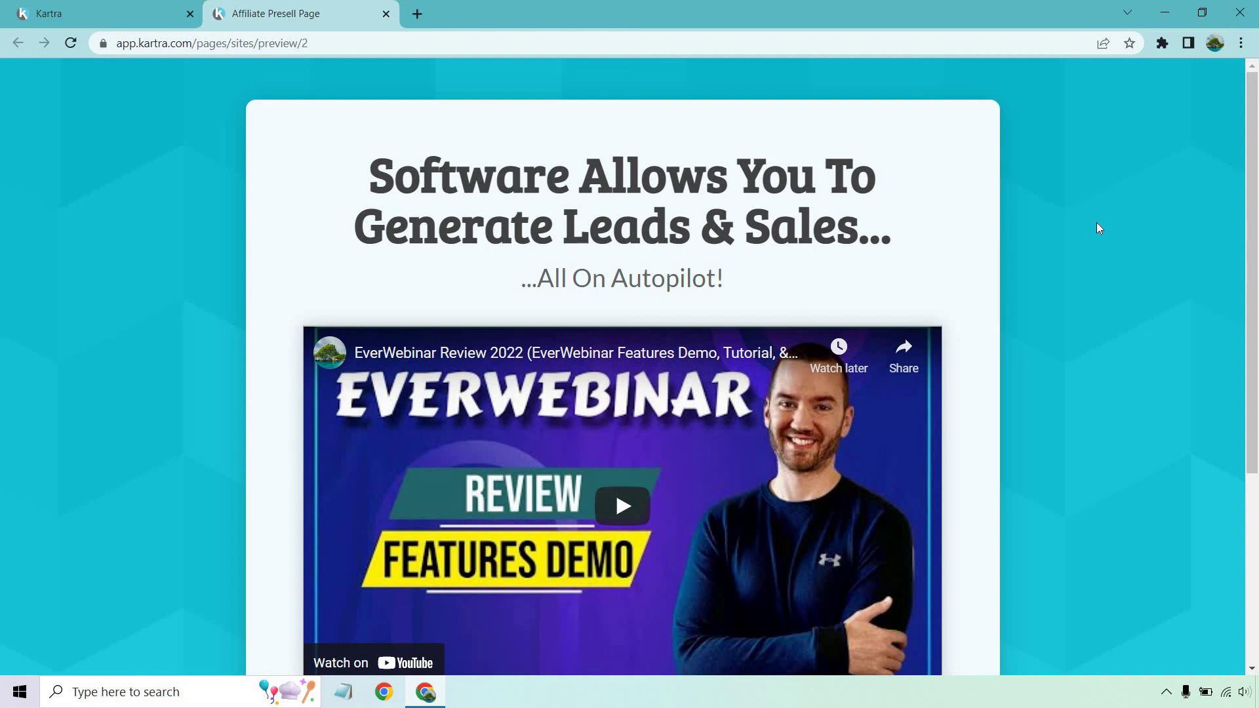
{"action": "scroll", "coordinate": [1099, 217], "scroll_direction": "down", "scroll_amount": 3}
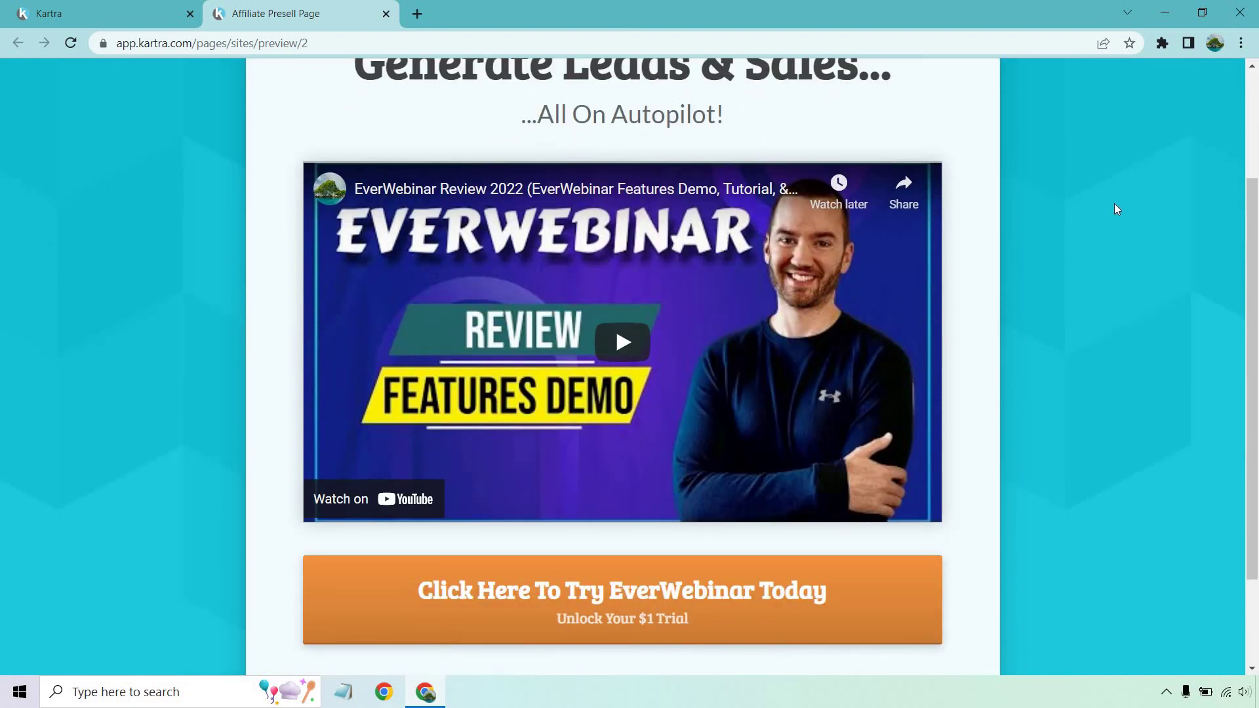
{"action": "scroll", "coordinate": [1116, 209], "scroll_direction": "down", "scroll_amount": 1}
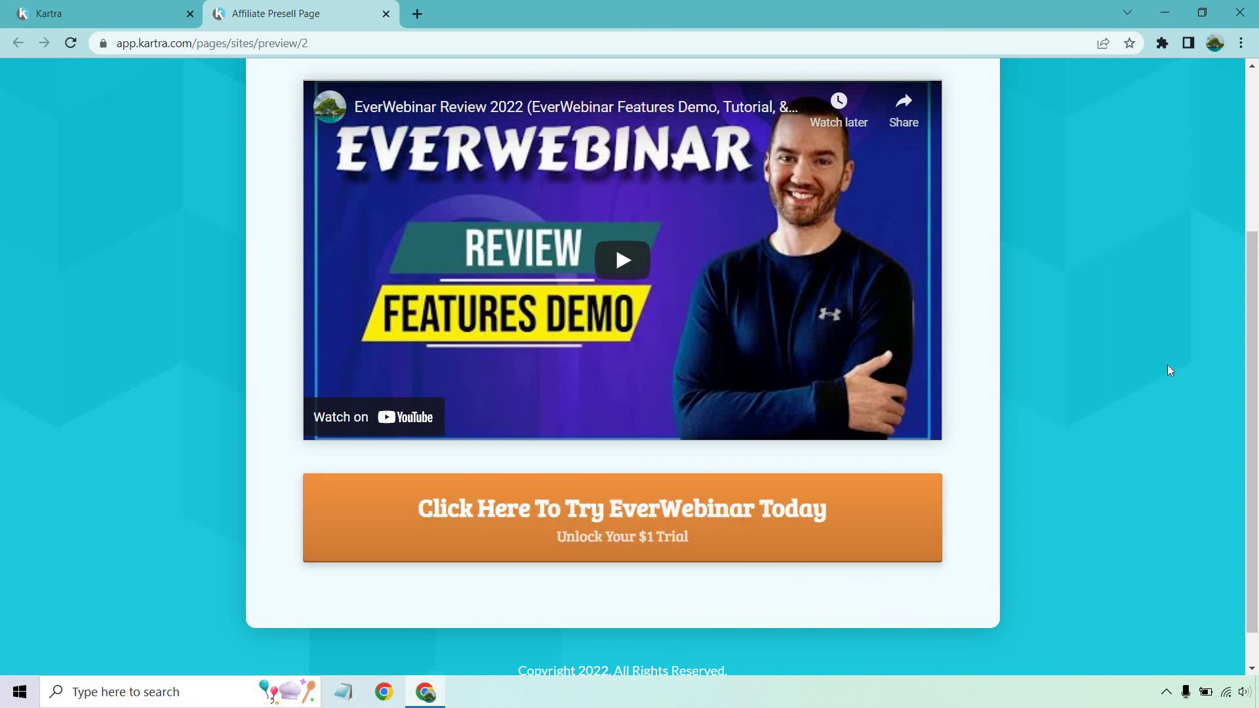
{"action": "scroll", "coordinate": [1169, 370], "scroll_direction": "up", "scroll_amount": 3}
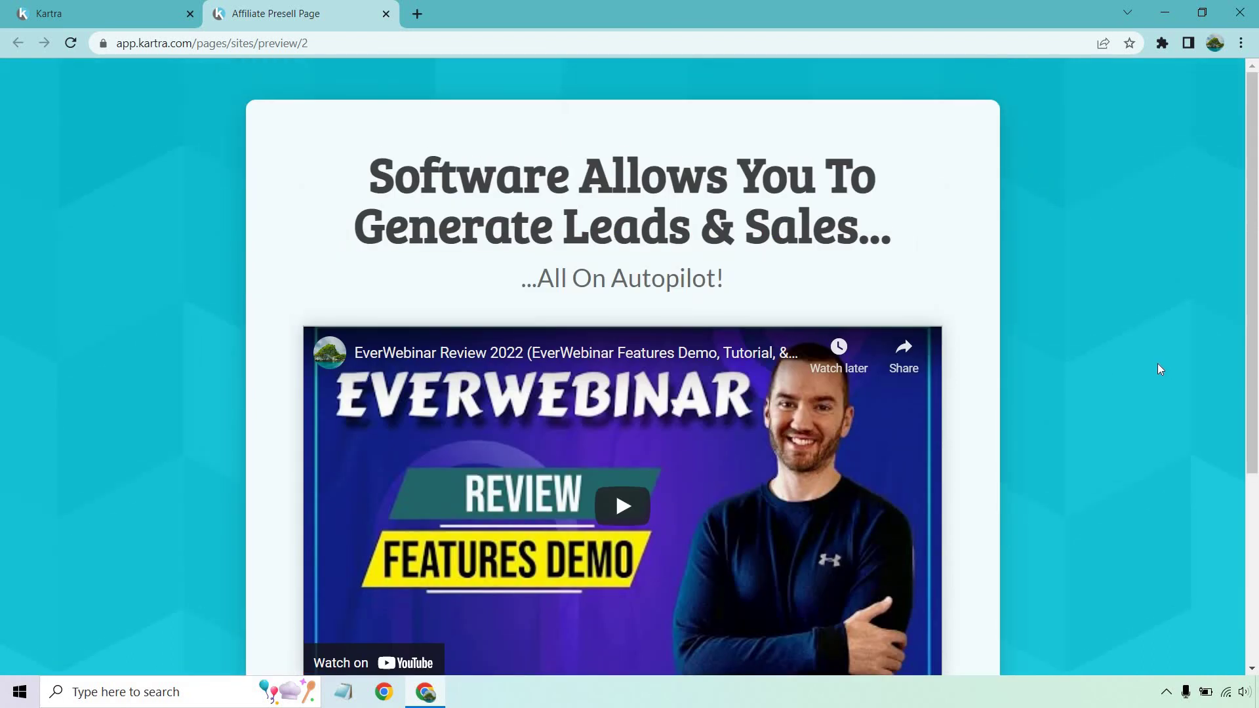